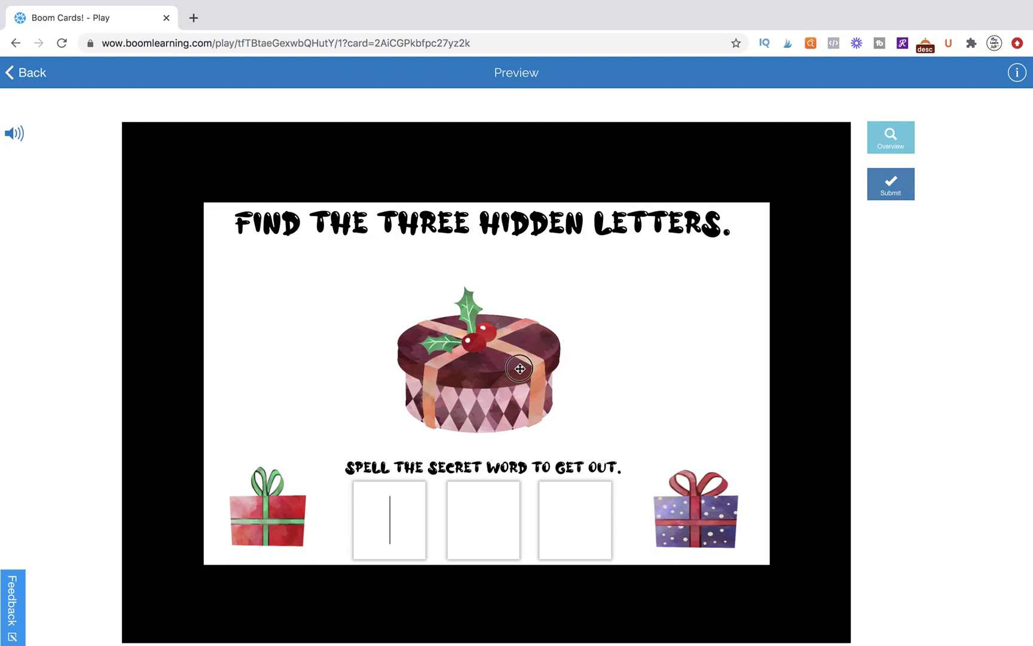
# Step: In preview, drag the round present aside to uncover the hidden letter
pyautogui.moveTo(521, 365); pyautogui.dragTo(568, 344)
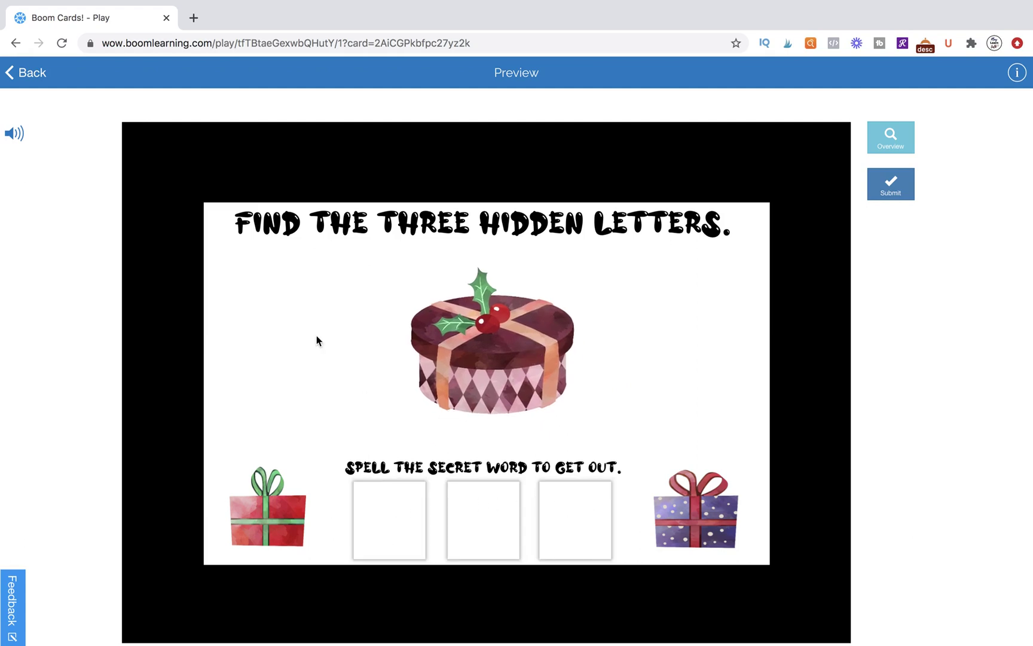
# Step: Quit the preview back to the deck editor and open blank card 8
pyautogui.click(43, 82)
pyautogui.press('Return')
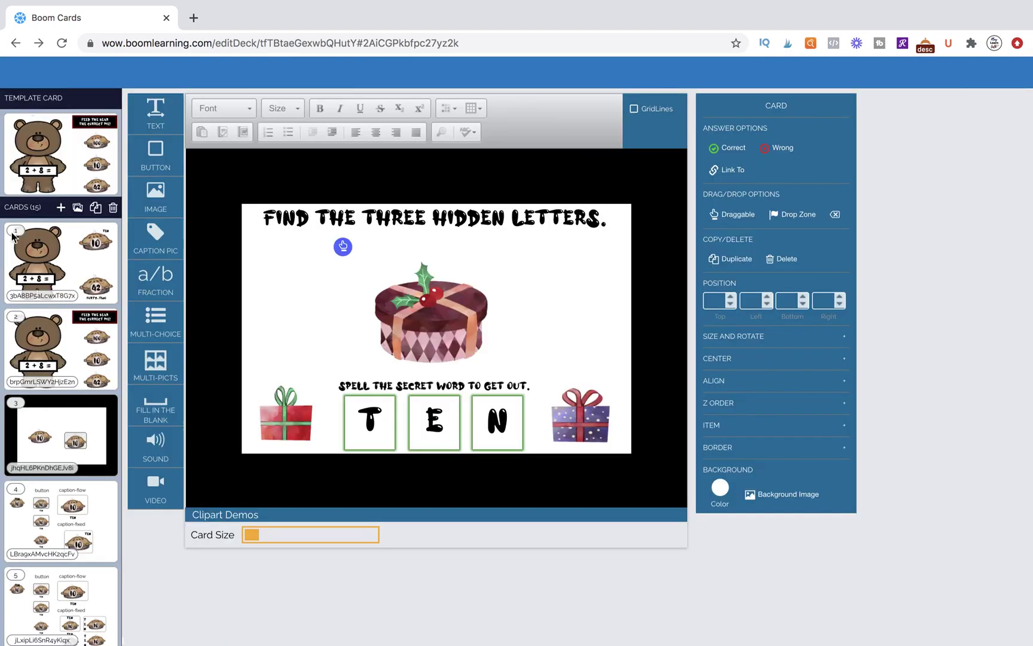
pyautogui.scroll(3, 69, 474)
pyautogui.scroll(-3, 68, 474)
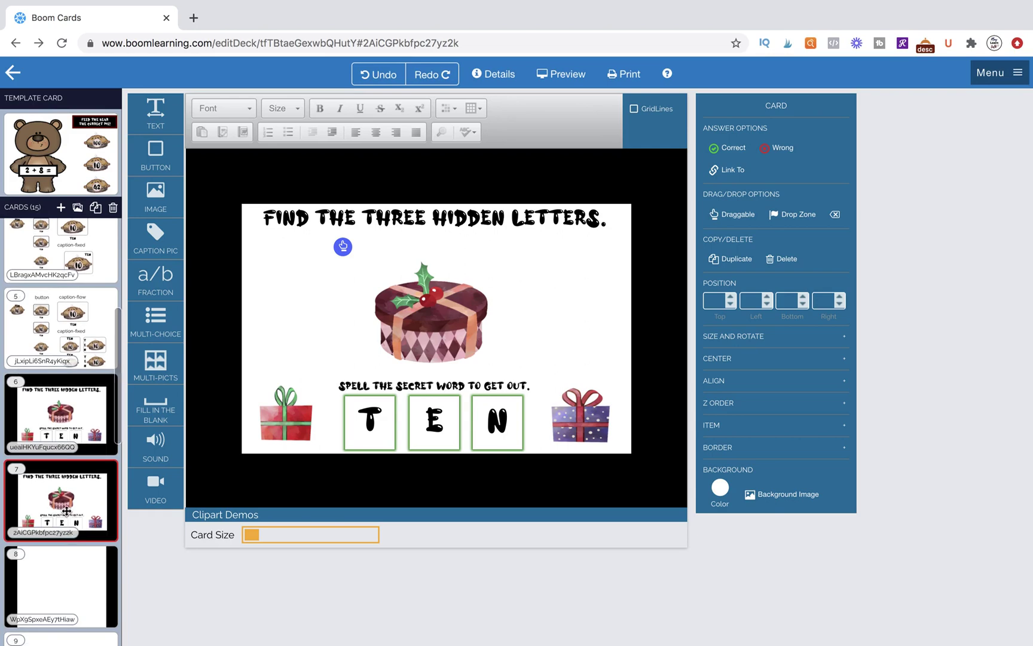
pyautogui.click(65, 573)
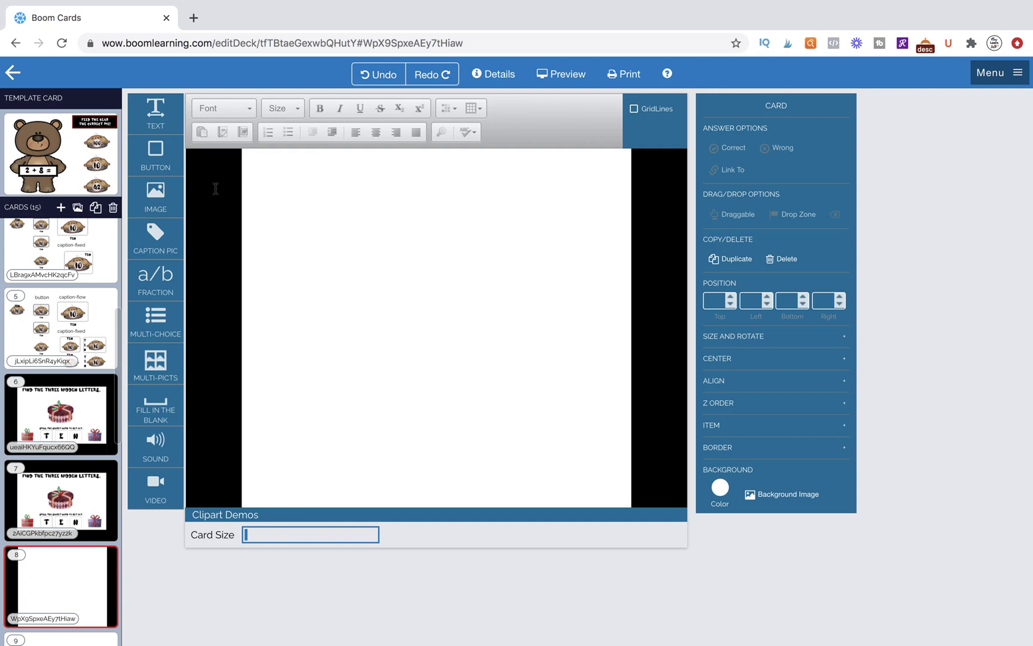
# Step: Add a full-width text box across the top of card 8 with a black background
pyautogui.click(236, 201)
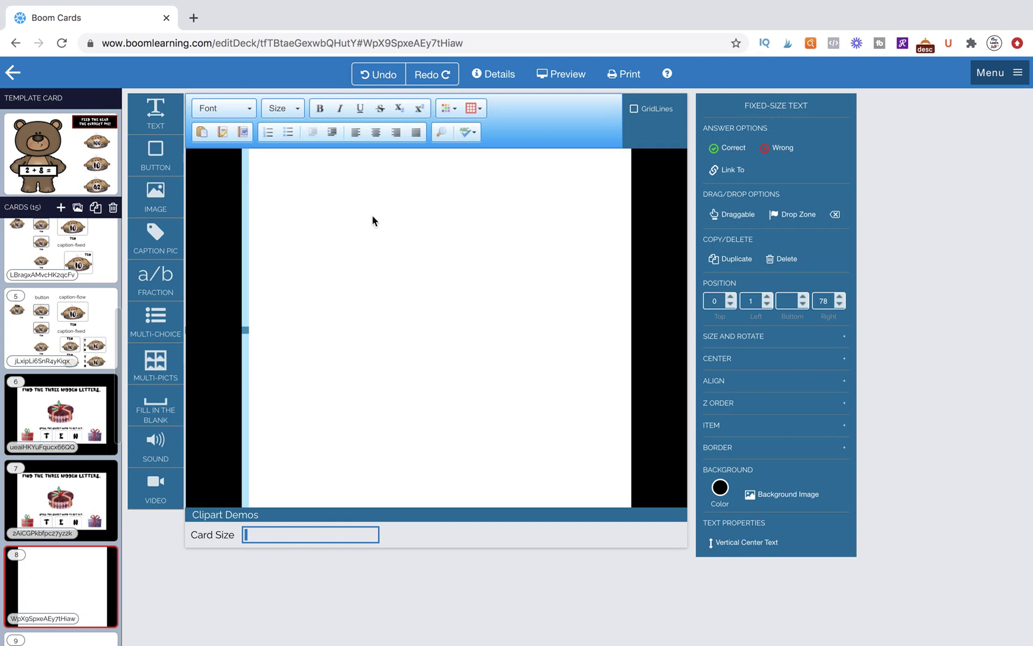
pyautogui.click(654, 245)
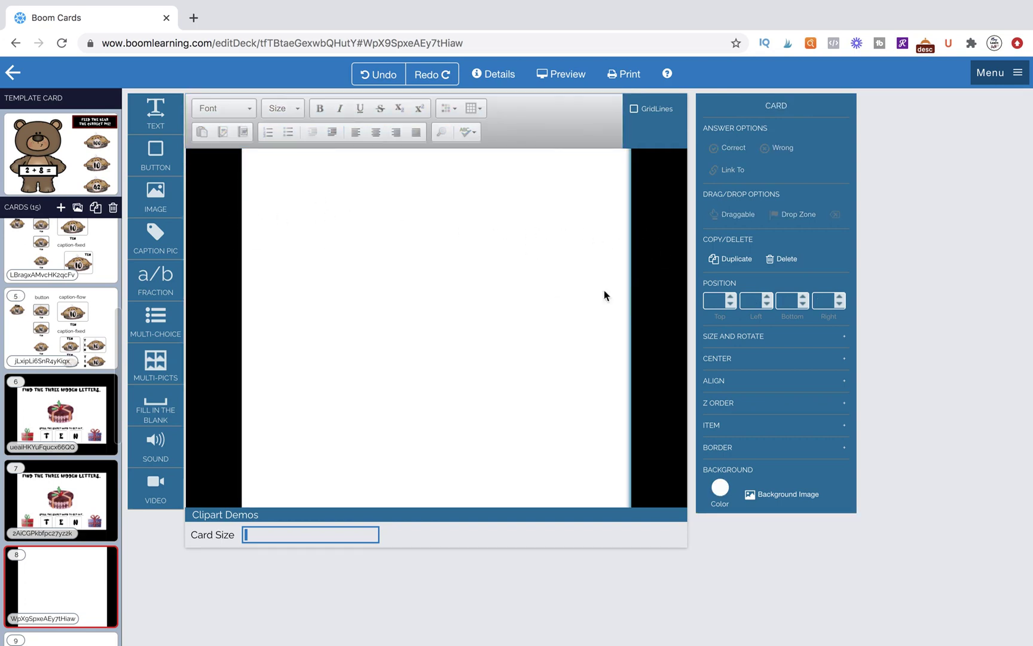
pyautogui.moveTo(160, 117); pyautogui.dragTo(348, 215)
pyautogui.click(352, 202)
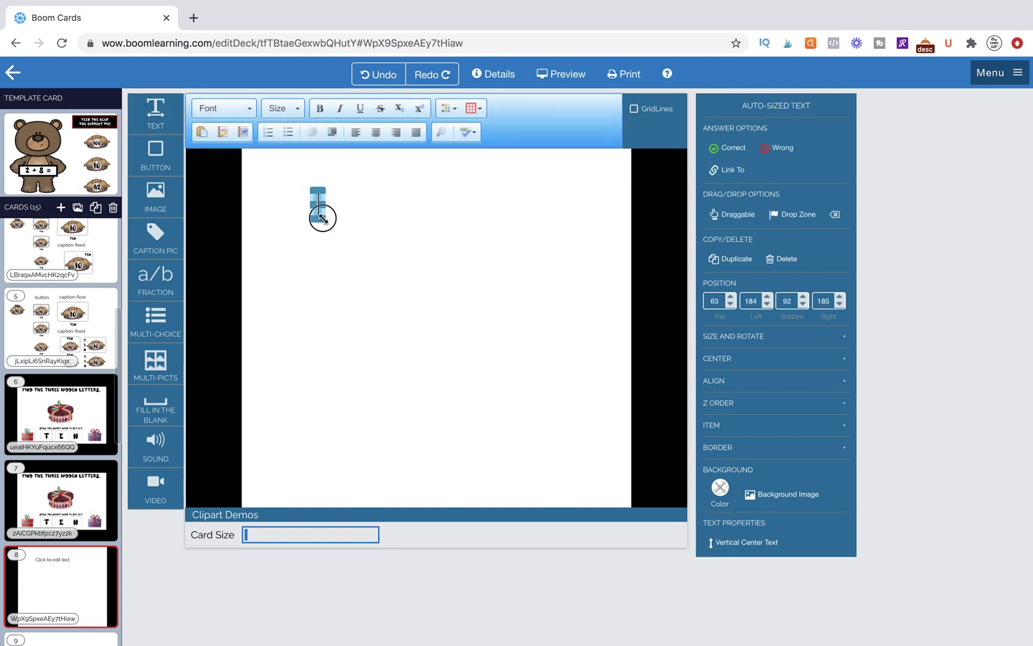
pyautogui.moveTo(321, 215); pyautogui.dragTo(689, 200)
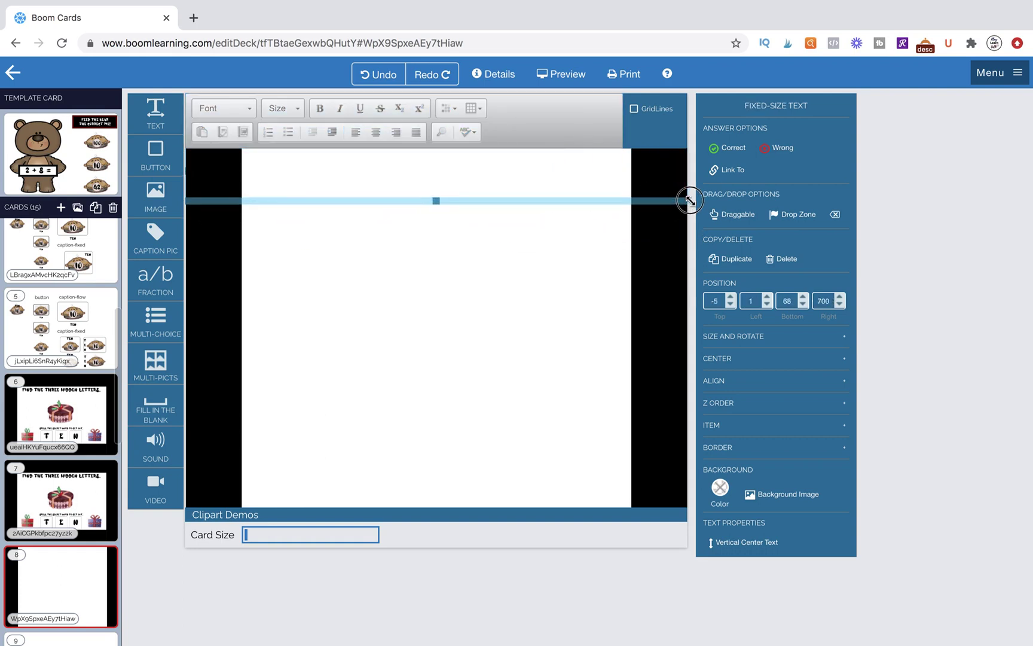
pyautogui.click(720, 487)
pyautogui.click(726, 330)
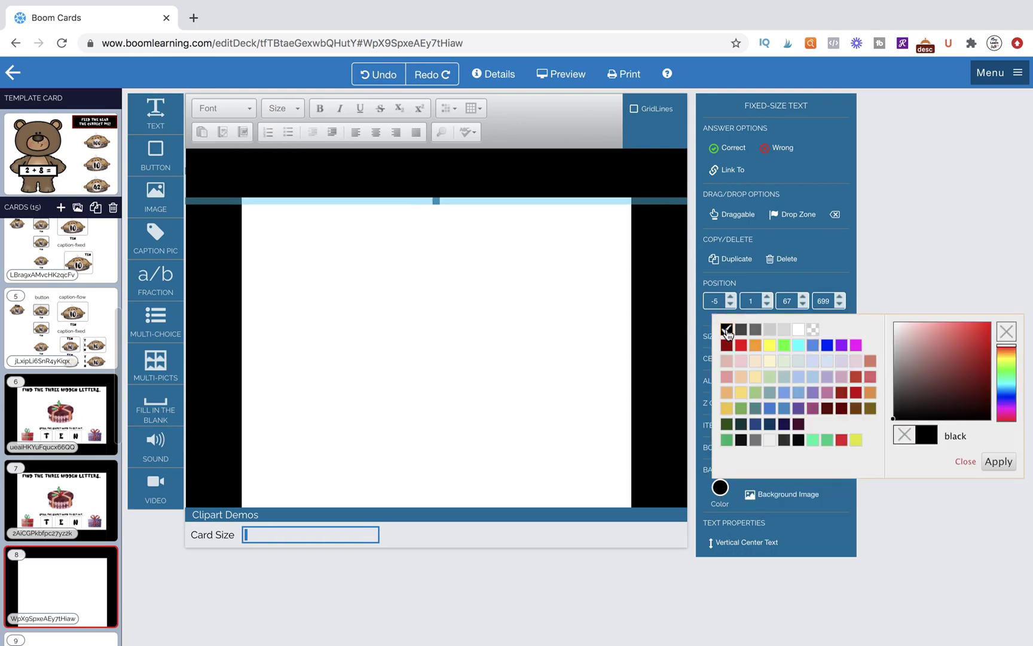
pyautogui.click(435, 288)
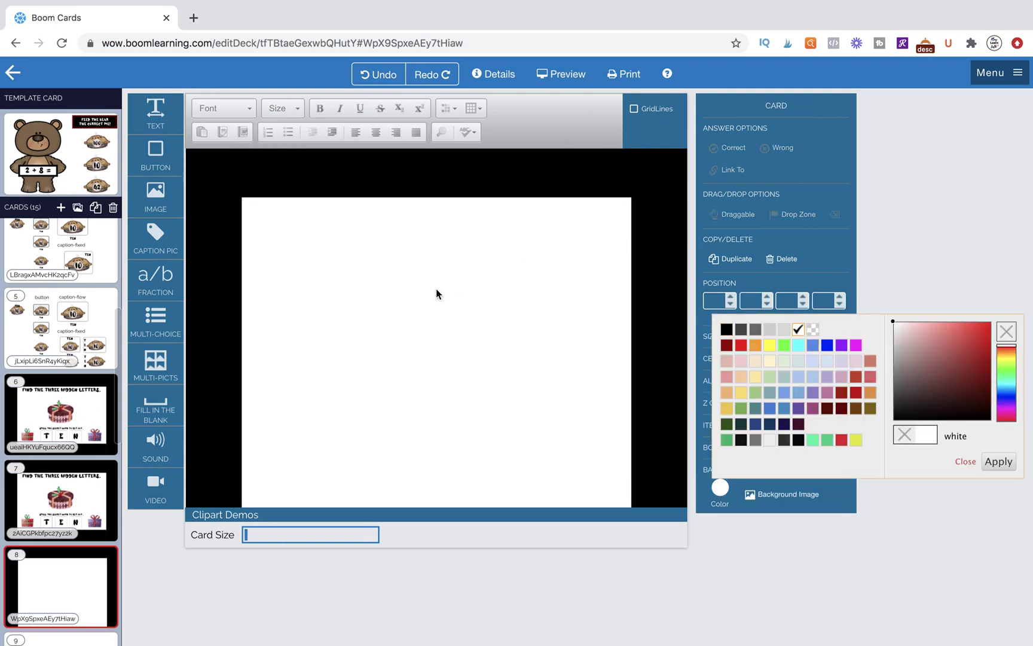
pyautogui.click(484, 189)
pyautogui.moveTo(439, 203); pyautogui.dragTo(438, 207)
# Step: Duplicate the black band and move the copy down to the card's bottom edge
pyautogui.click(733, 258)
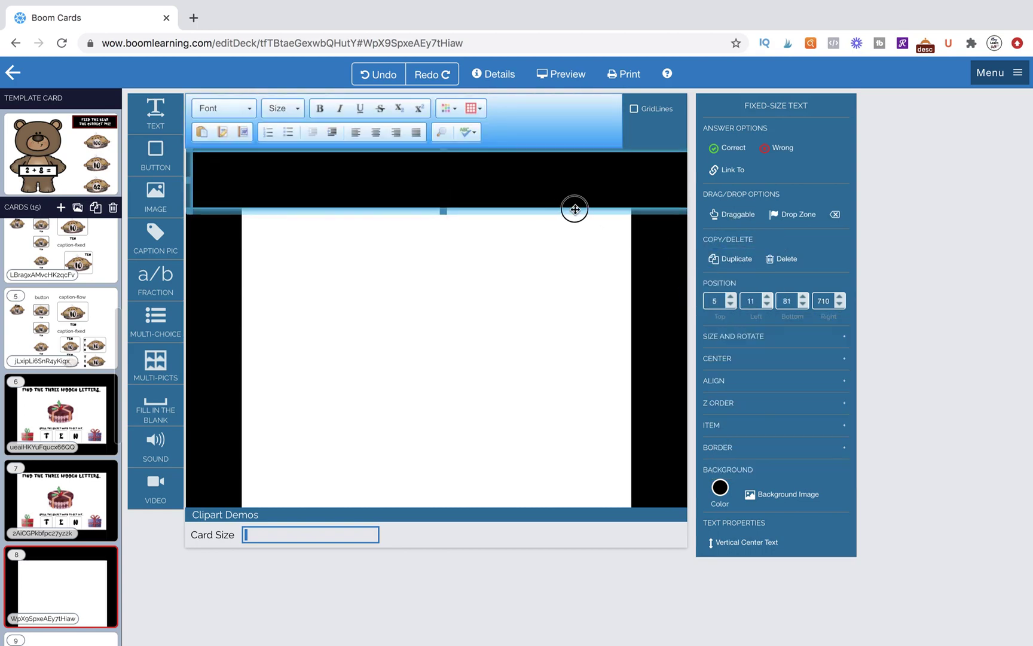
pyautogui.moveTo(574, 207); pyautogui.dragTo(567, 509)
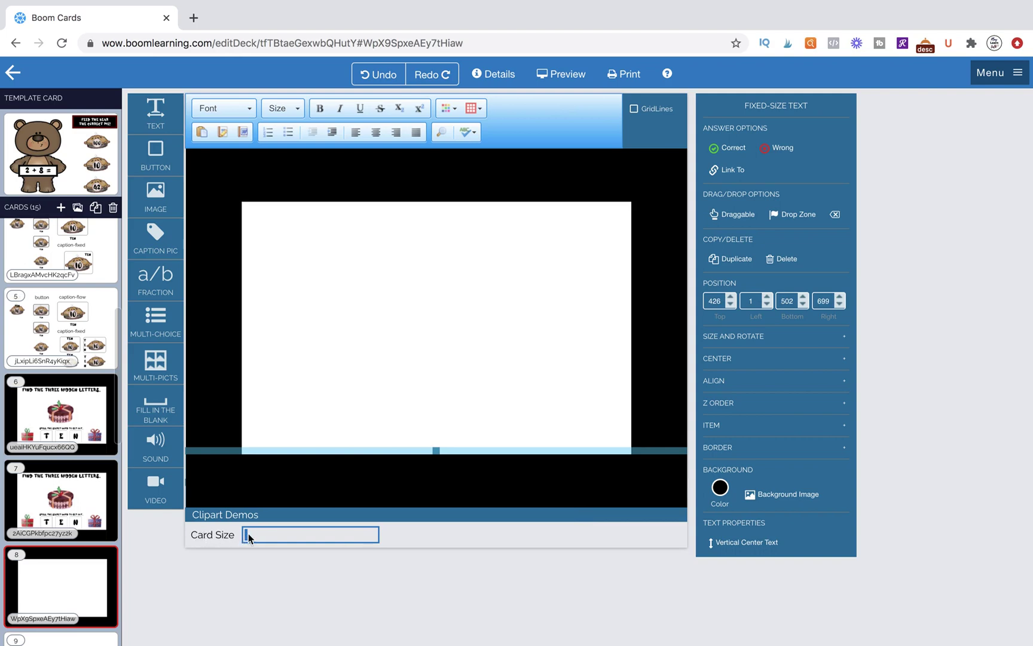
pyautogui.click(301, 381)
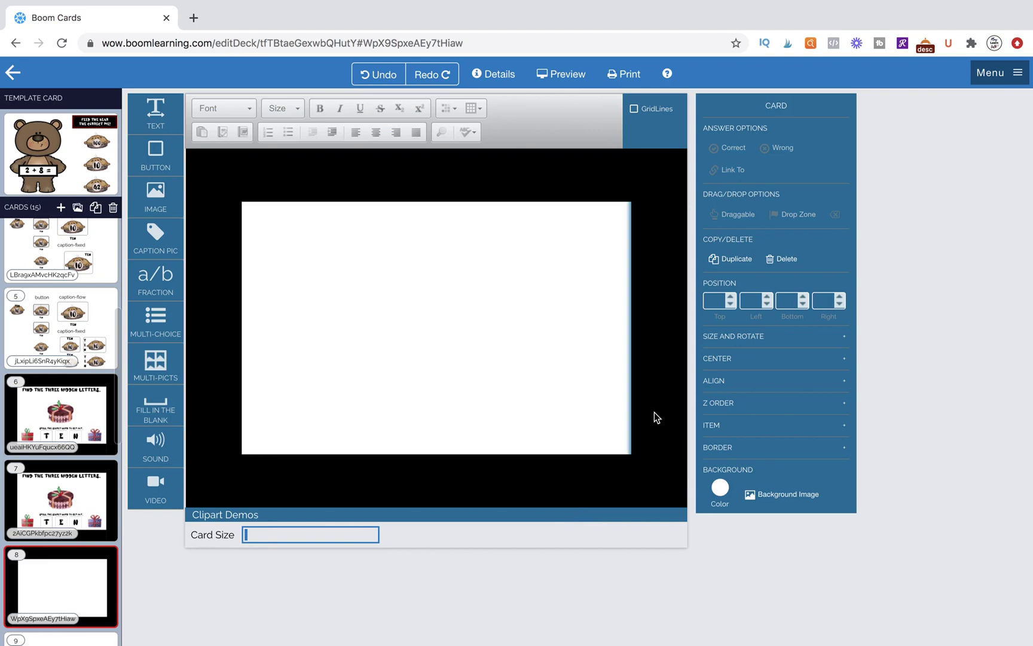
pyautogui.click(488, 460)
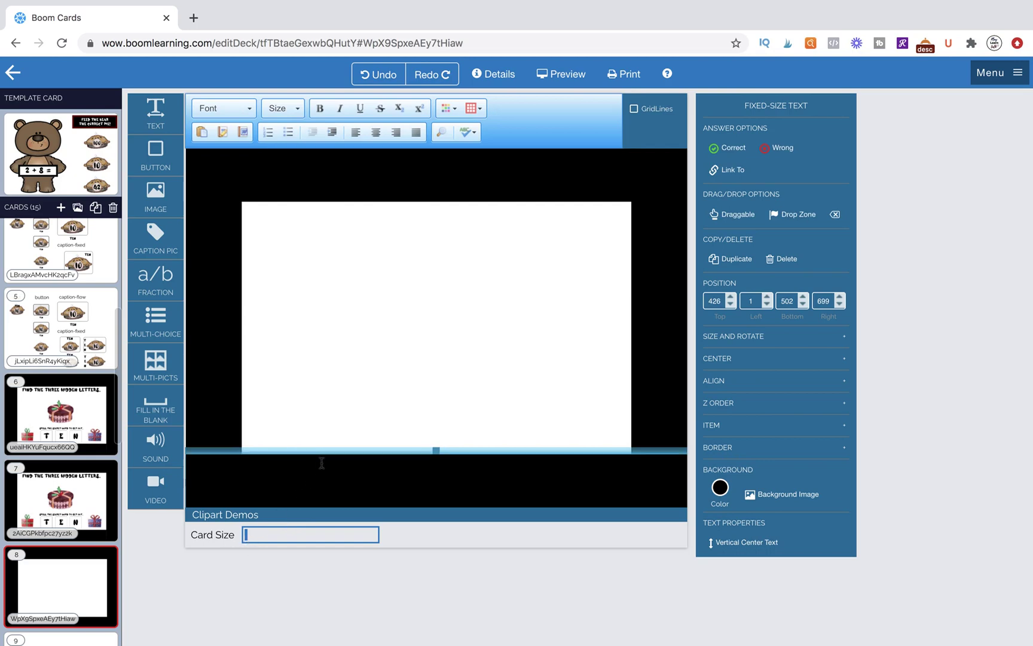
pyautogui.moveTo(324, 452); pyautogui.dragTo(324, 456)
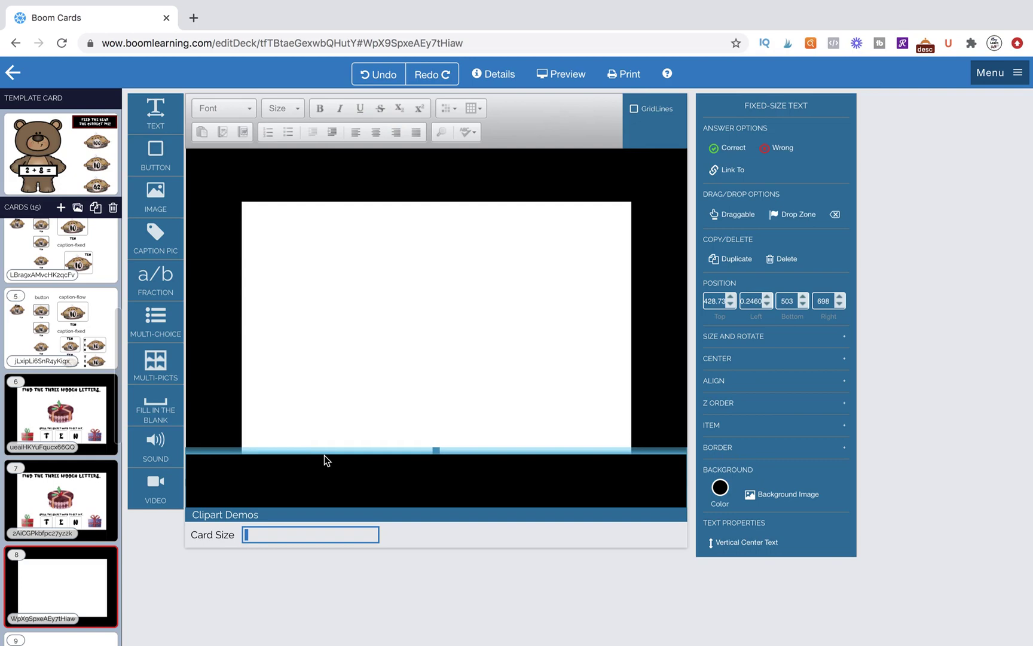
pyautogui.click(345, 374)
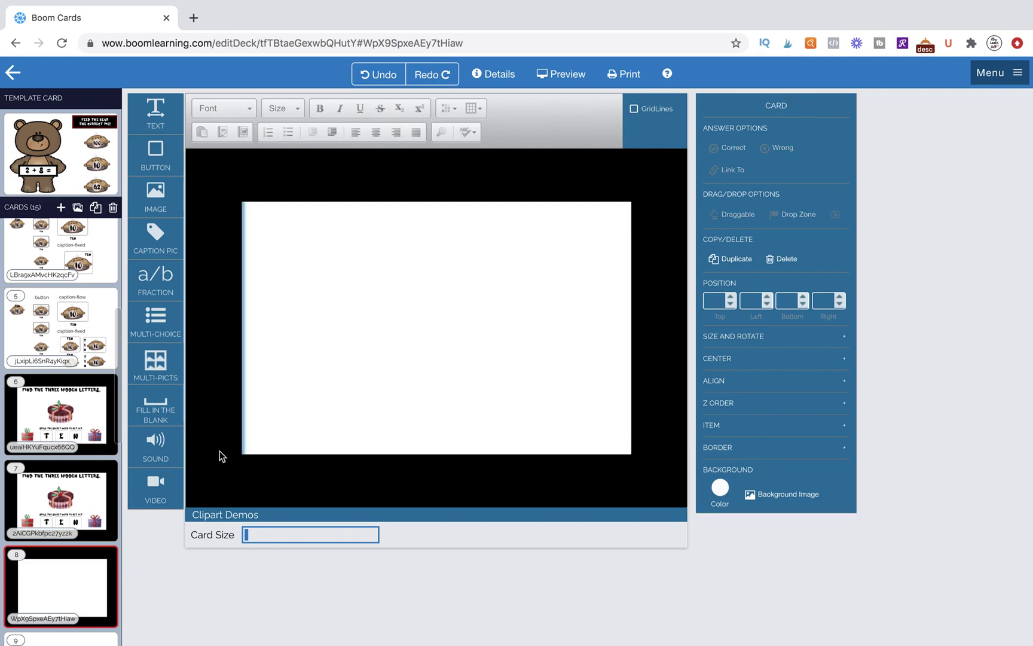
pyautogui.click(211, 451)
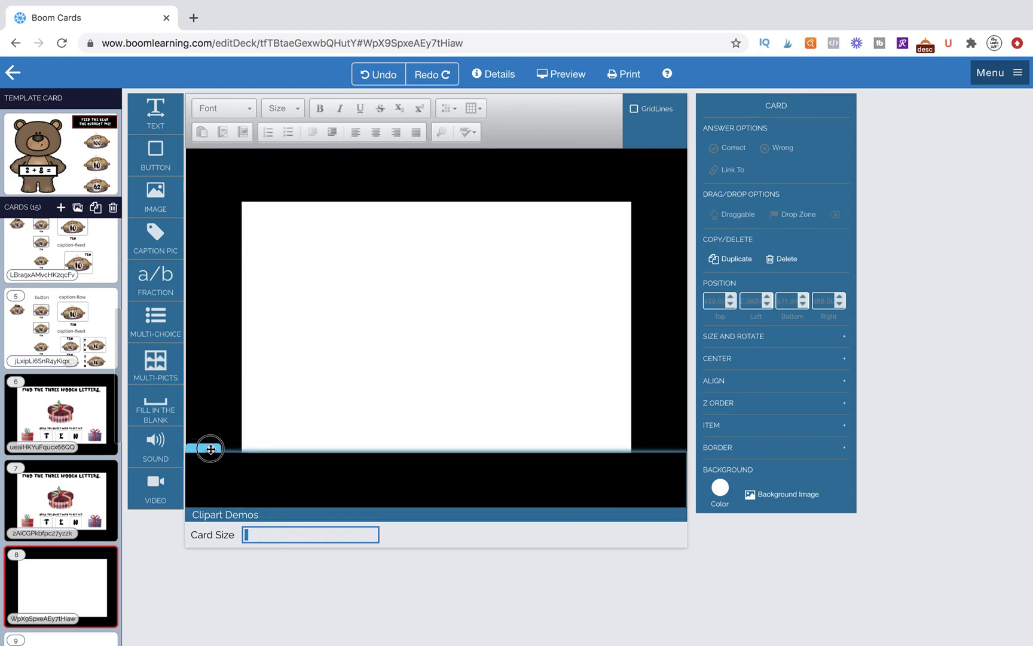
pyautogui.click(360, 417)
pyautogui.click(359, 416)
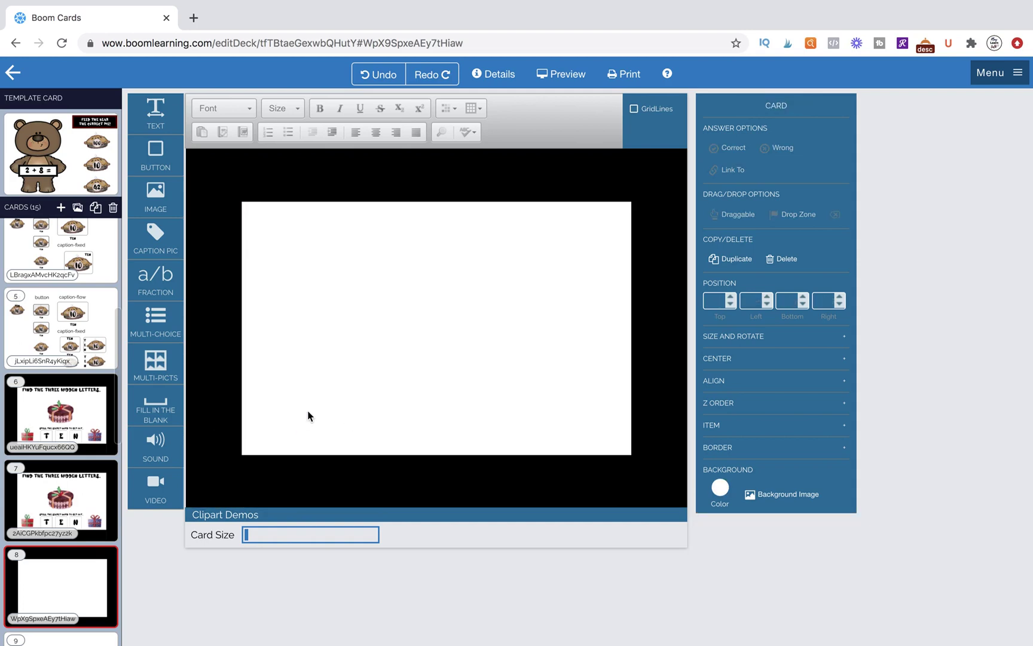
# Step: After comparing with card 7, add a text box on card 8 reading 'Find the hidden letters.'
pyautogui.click(76, 489)
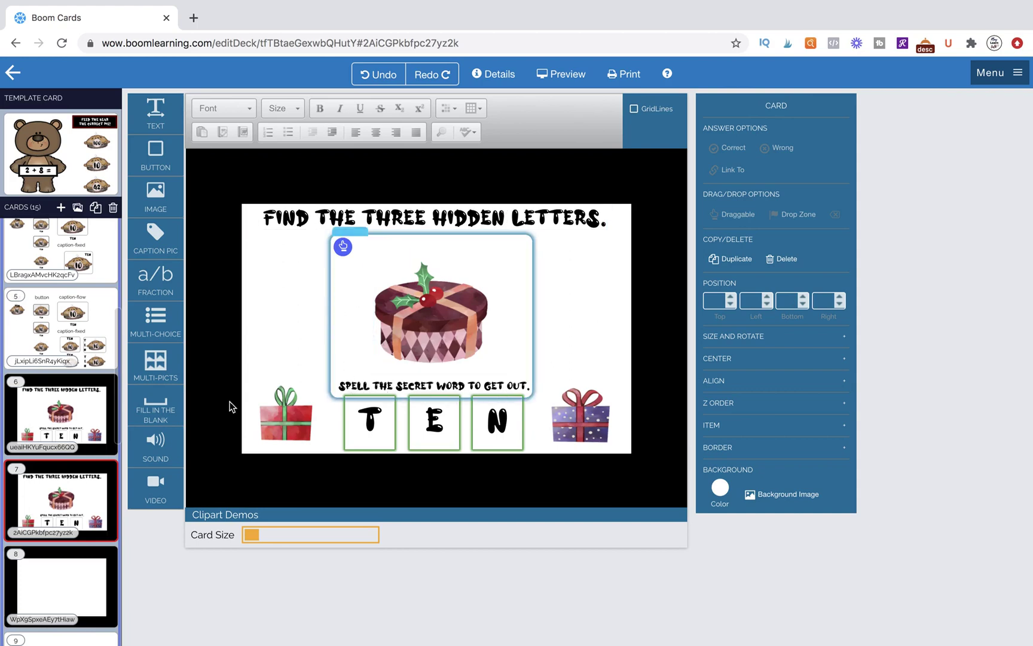
pyautogui.click(61, 577)
pyautogui.moveTo(155, 113); pyautogui.dragTo(435, 231)
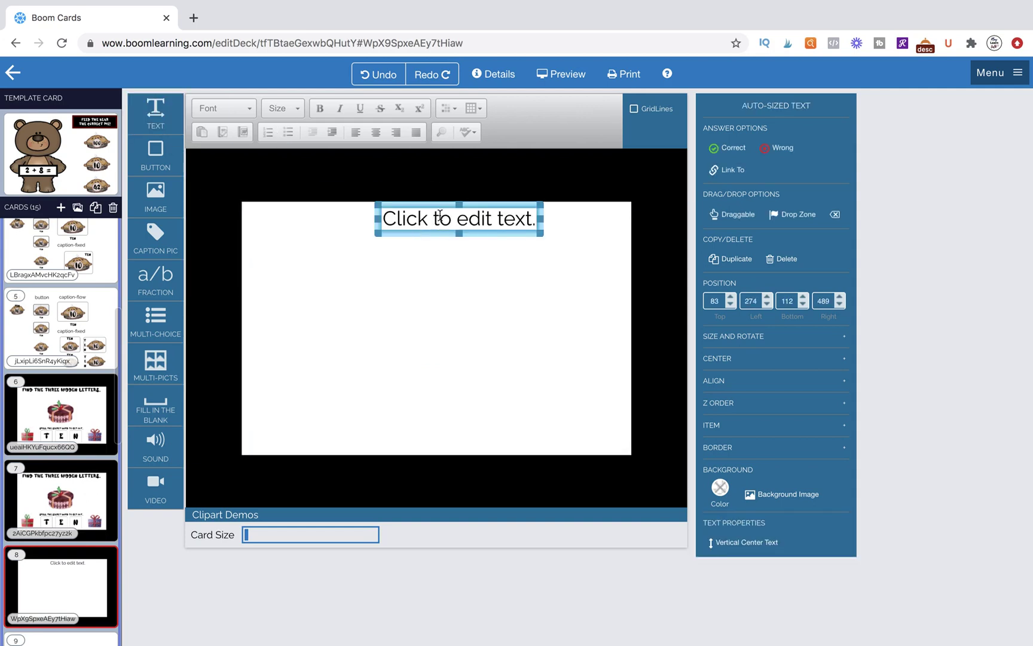
pyautogui.click(439, 216)
pyautogui.write('Fibd')
pyautogui.press('BackSpace')
pyautogui.press('BackSpace')
pyautogui.press('BackSpace')
pyautogui.write('ibd')
pyautogui.press('BackSpace')
pyautogui.press('BackSpace')
pyautogui.write('nd the hidden letters.')
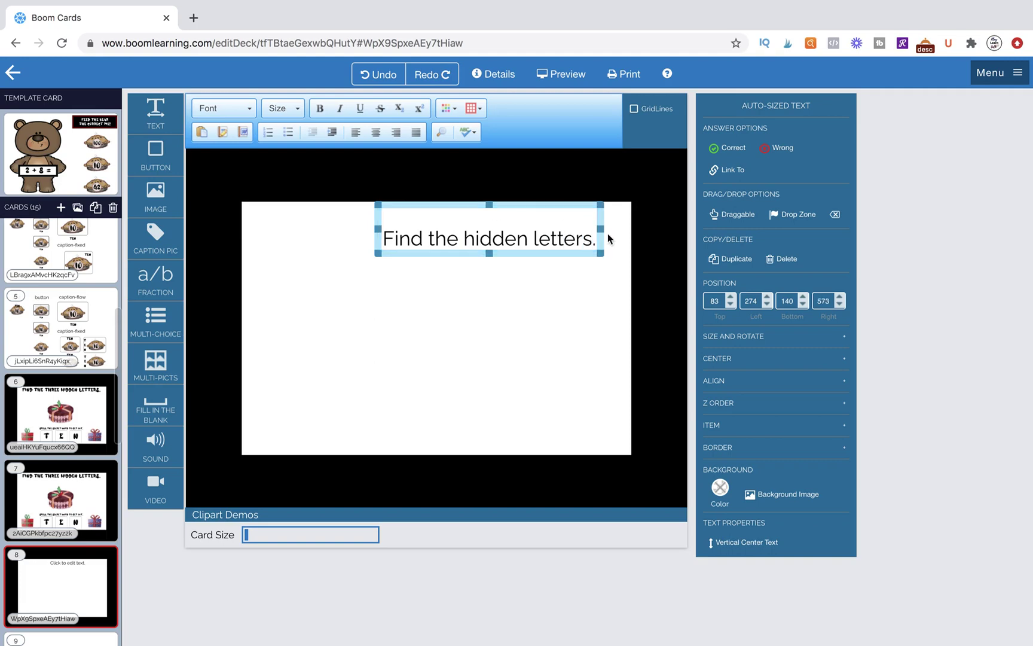
# Step: Widen the heading across the card, centre its text, and move it to the top
pyautogui.moveTo(603, 230); pyautogui.dragTo(675, 229)
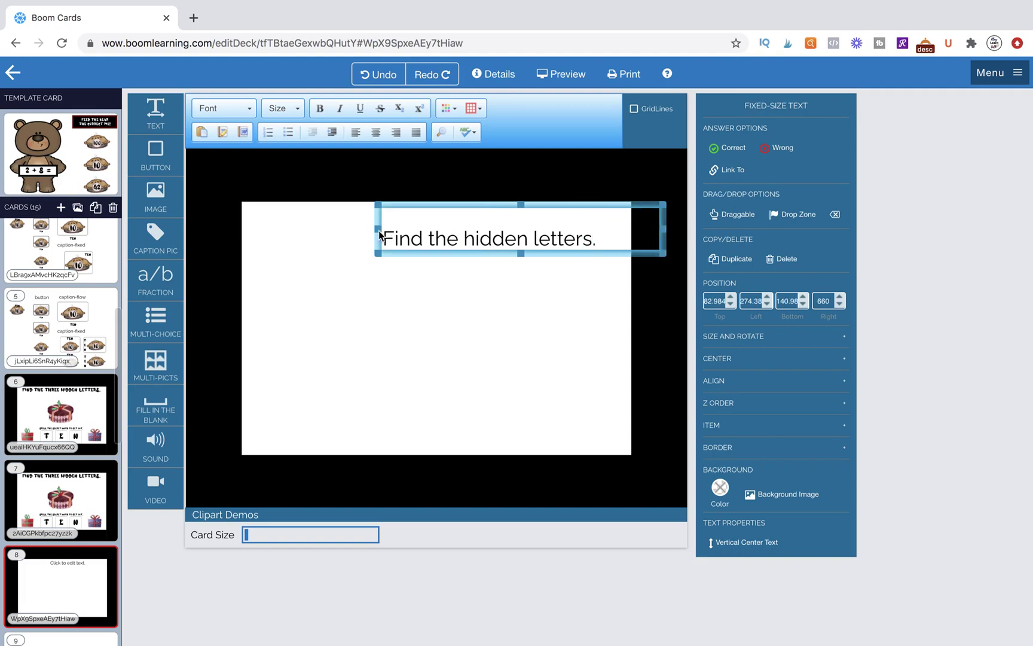
pyautogui.moveTo(380, 230); pyautogui.dragTo(212, 229)
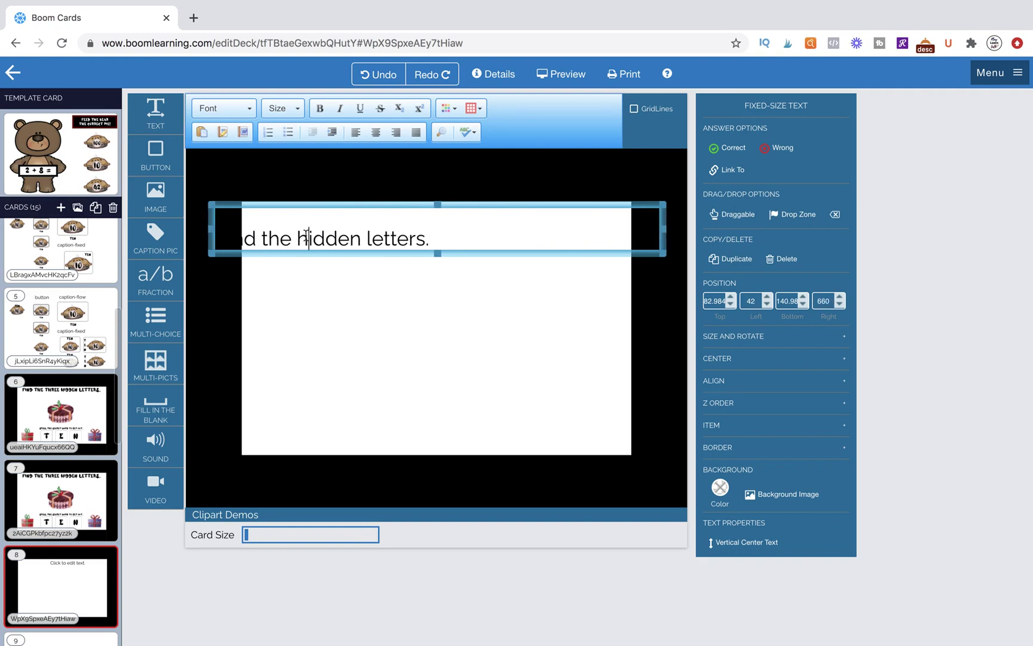
pyautogui.hotkey('ctrl', 'a')
pyautogui.click(376, 132)
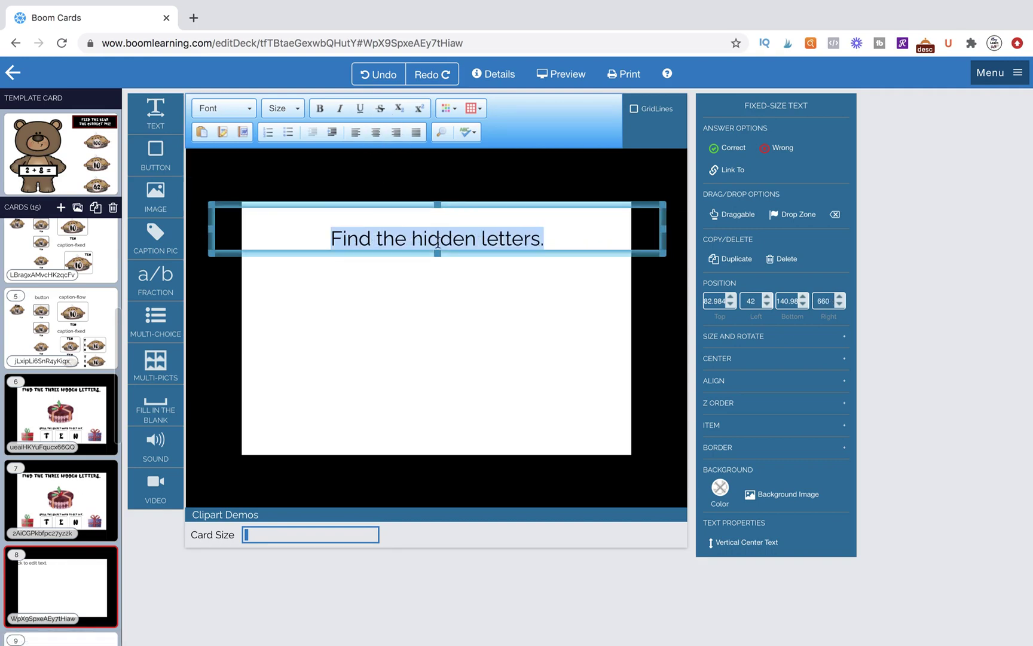
pyautogui.moveTo(437, 208)
pyautogui.mouseDown()
pyautogui.moveTo(438, 219)
pyautogui.moveTo(438, 202)
pyautogui.mouseUp()
pyautogui.moveTo(439, 256)
pyautogui.mouseDown()
pyautogui.moveTo(438, 240)
pyautogui.moveTo(438, 255)
pyautogui.mouseUp()
pyautogui.moveTo(469, 205); pyautogui.dragTo(461, 180)
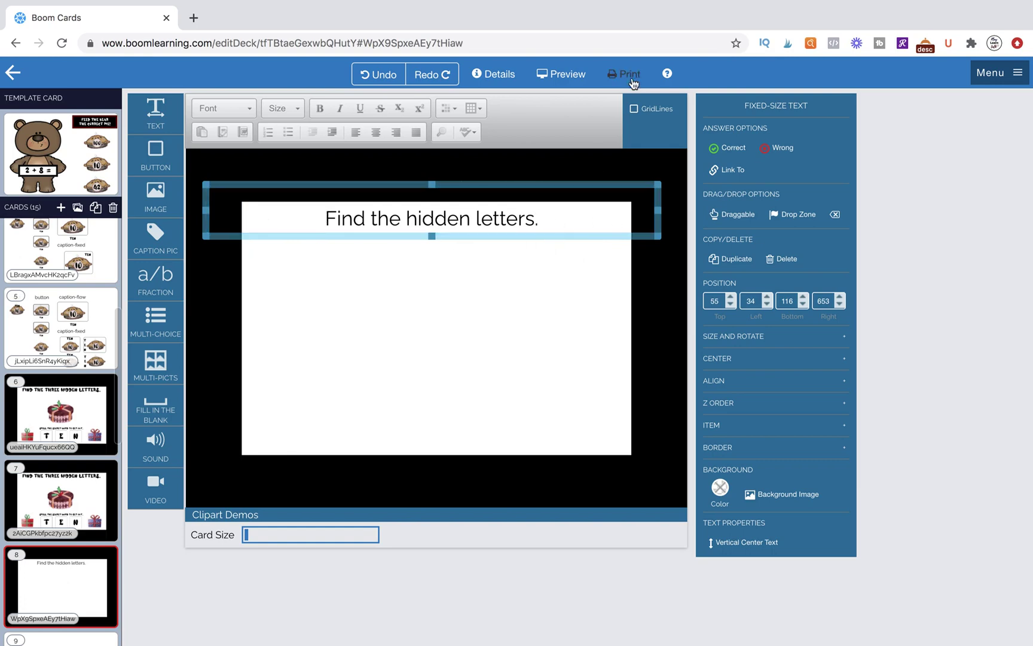
# Step: Preview the card, then set the heading in the AlloyInk font
pyautogui.click(561, 73)
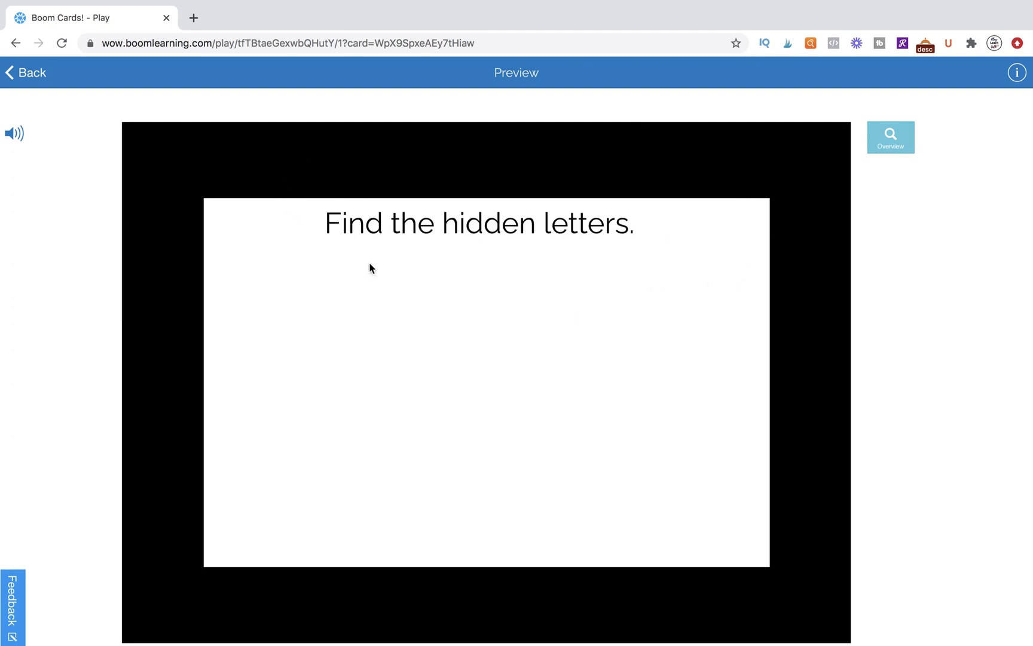
pyautogui.click(34, 74)
pyautogui.press('Return')
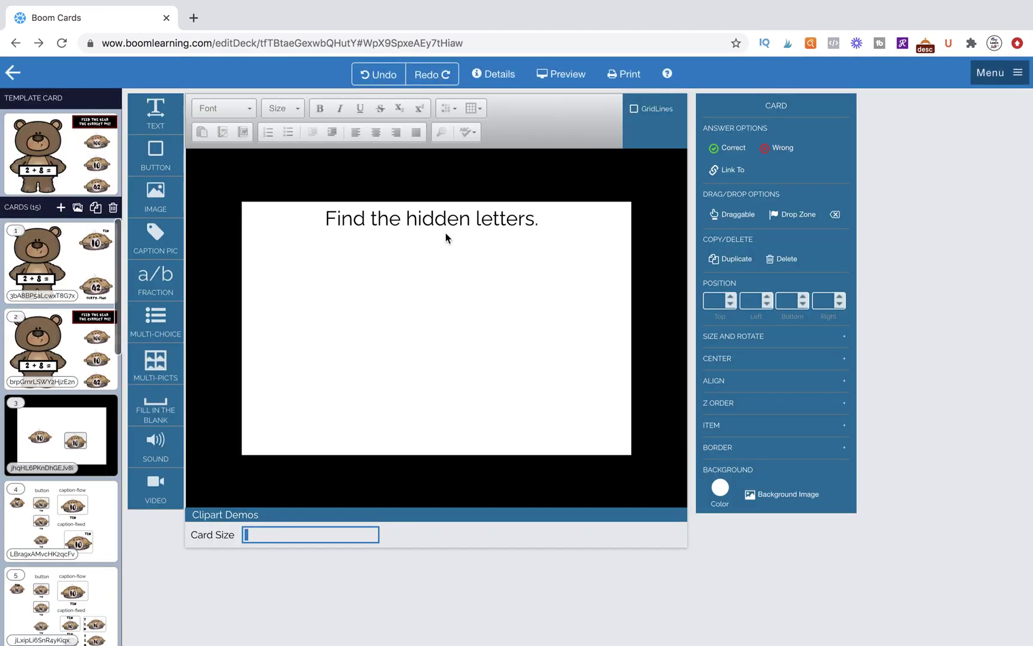
pyautogui.click(394, 218)
pyautogui.doubleClick(393, 218)
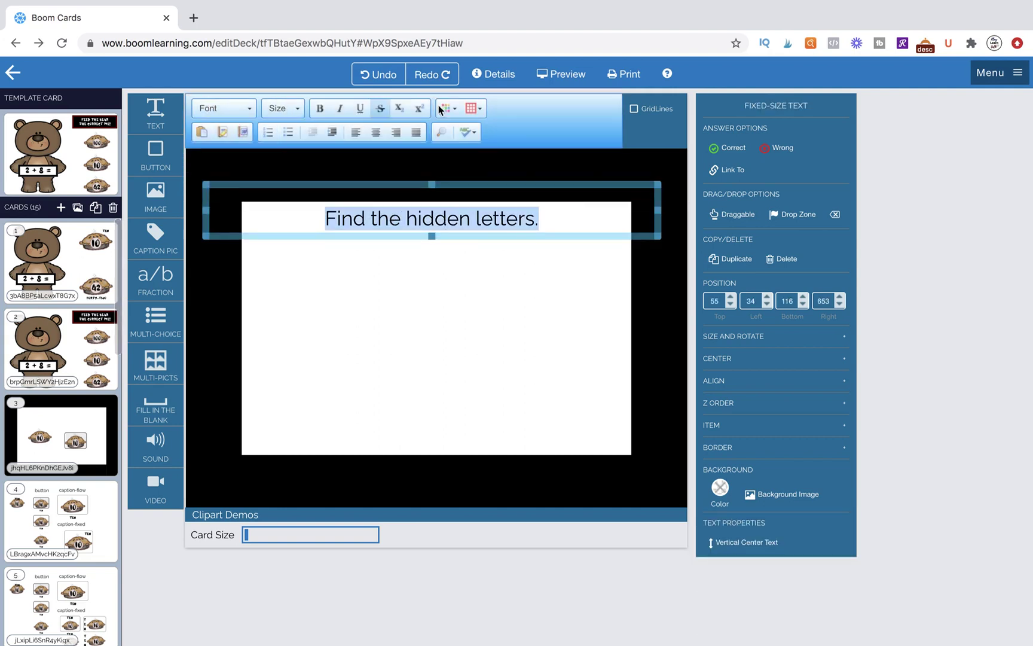
pyautogui.click(237, 107)
pyautogui.click(239, 142)
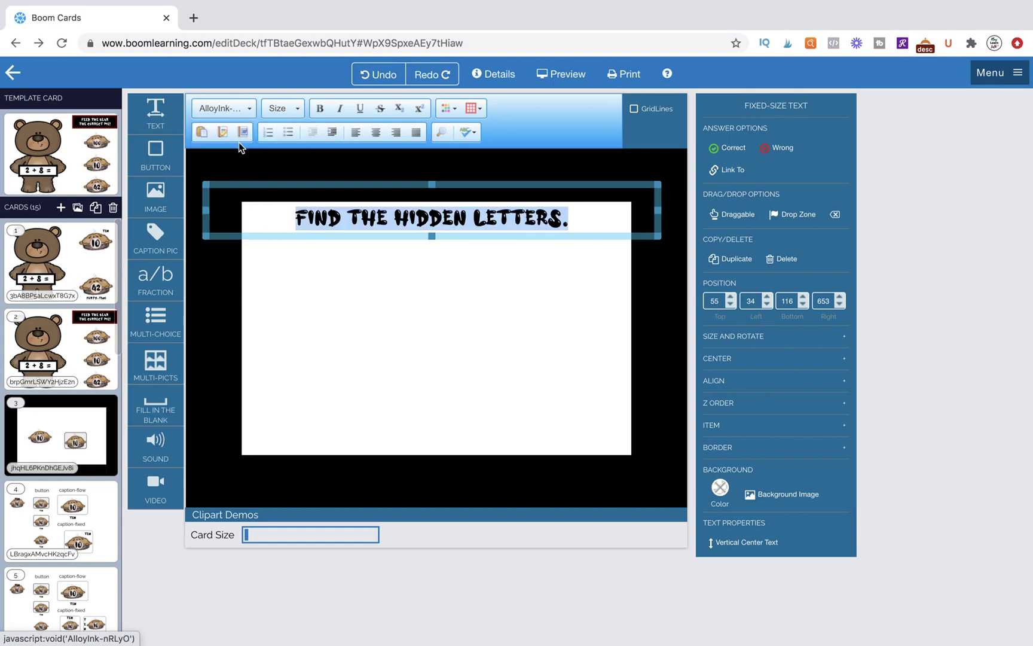
pyautogui.click(559, 254)
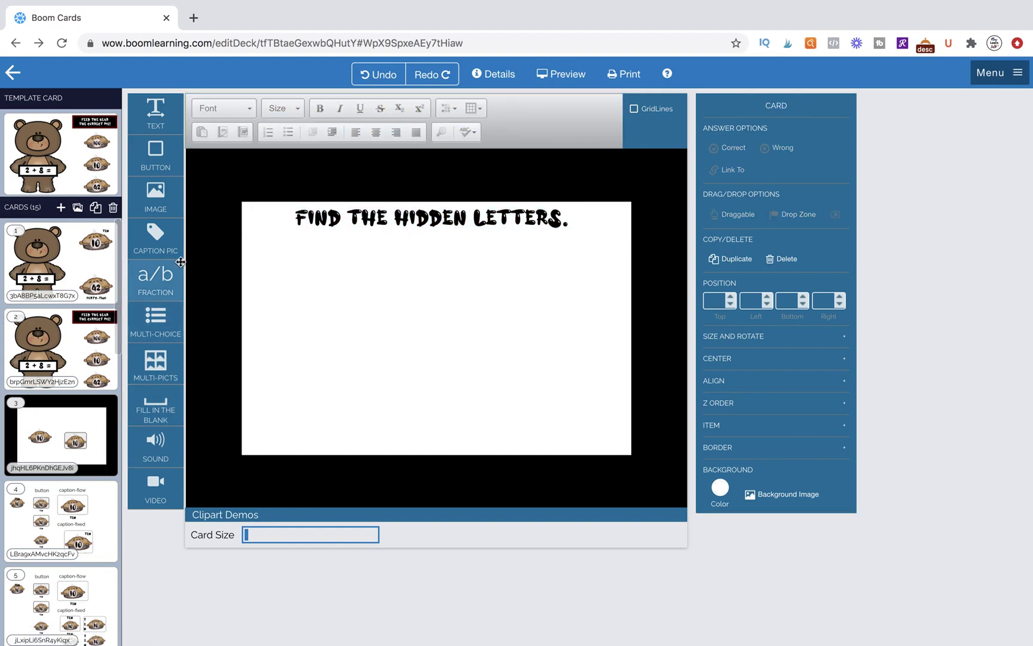
# Step: Add a captioned picture element, swap in the round gift-box image, and move the image off
pyautogui.click(158, 234)
pyautogui.moveTo(158, 235); pyautogui.dragTo(434, 298)
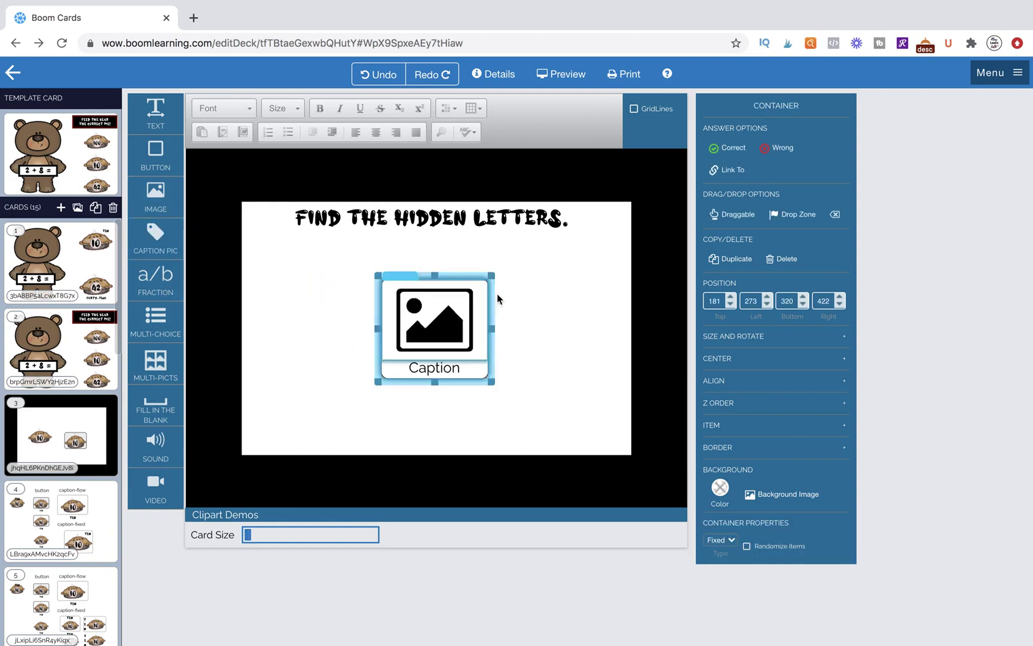
pyautogui.doubleClick(450, 333)
pyautogui.click(605, 369)
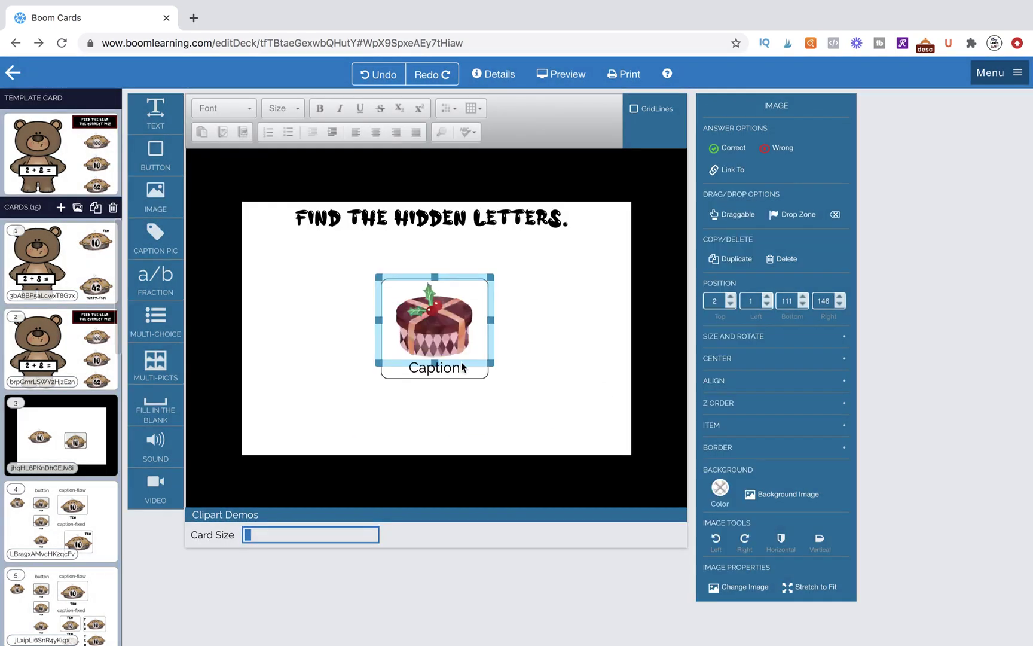
pyautogui.moveTo(452, 272); pyautogui.dragTo(576, 312)
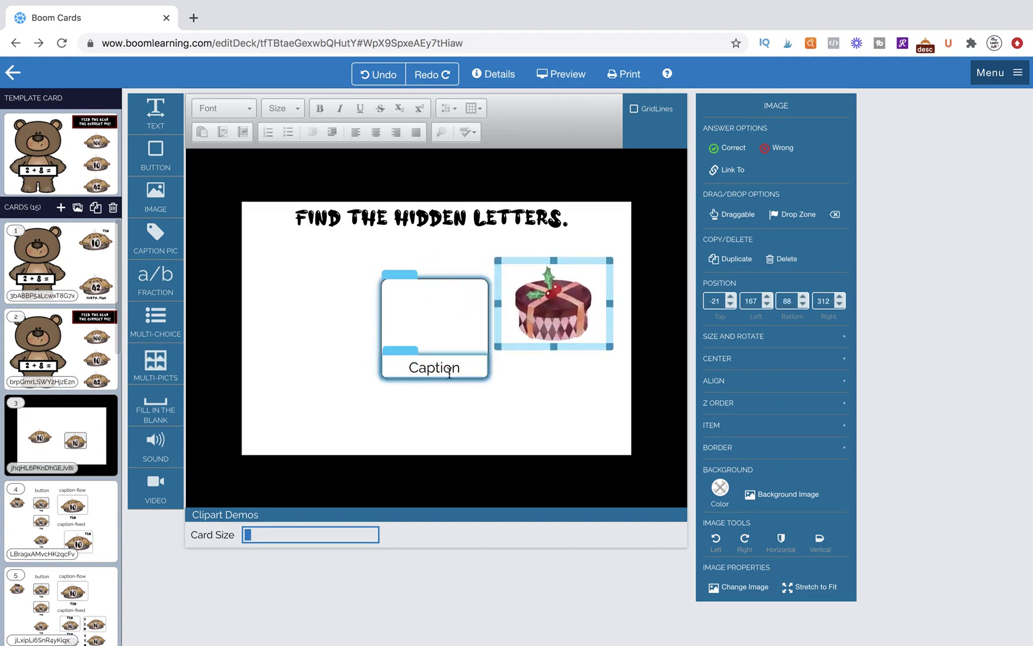
# Step: Make the empty caption container draggable and test dragging it in preview
pyautogui.click(389, 276)
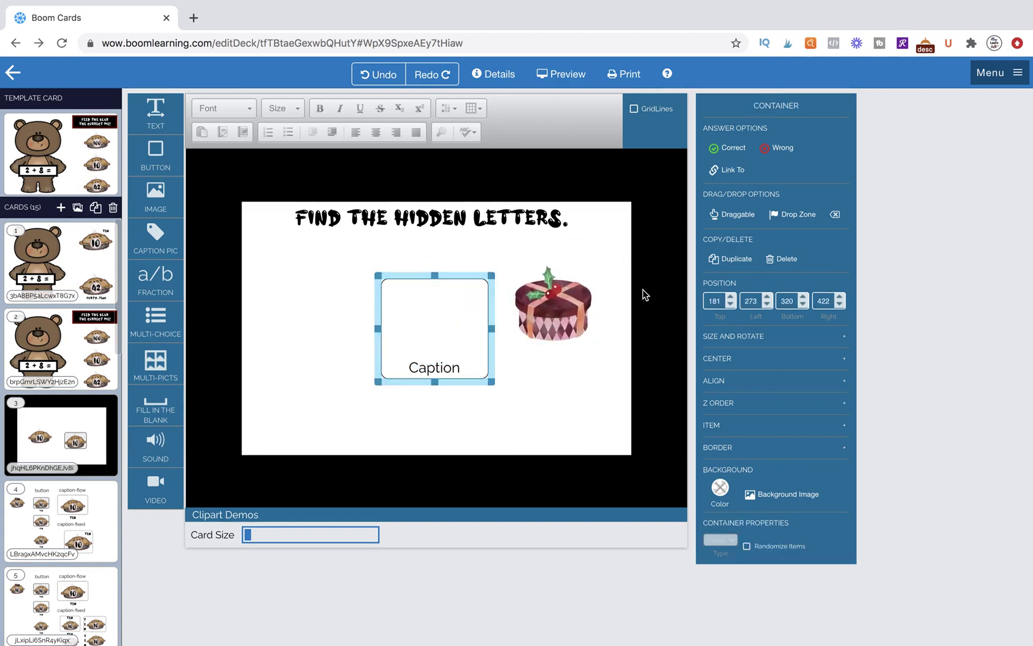
pyautogui.click(732, 215)
pyautogui.click(544, 83)
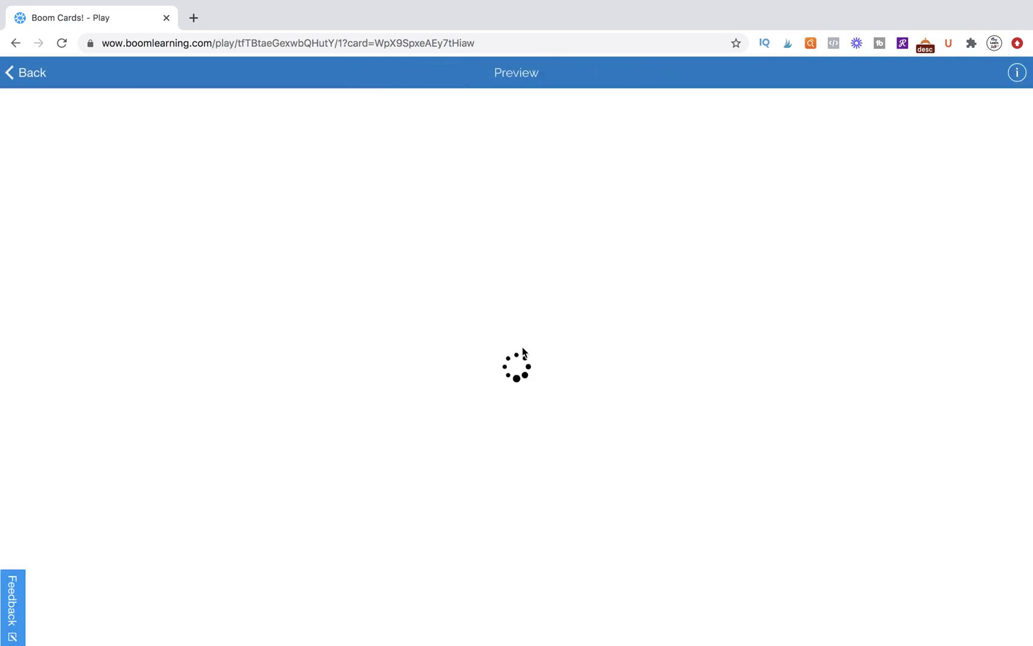
pyautogui.moveTo(431, 359); pyautogui.dragTo(413, 332)
# Step: Return from preview and place the gift-box image inside the caption container
pyautogui.click(36, 78)
pyautogui.press('Return')
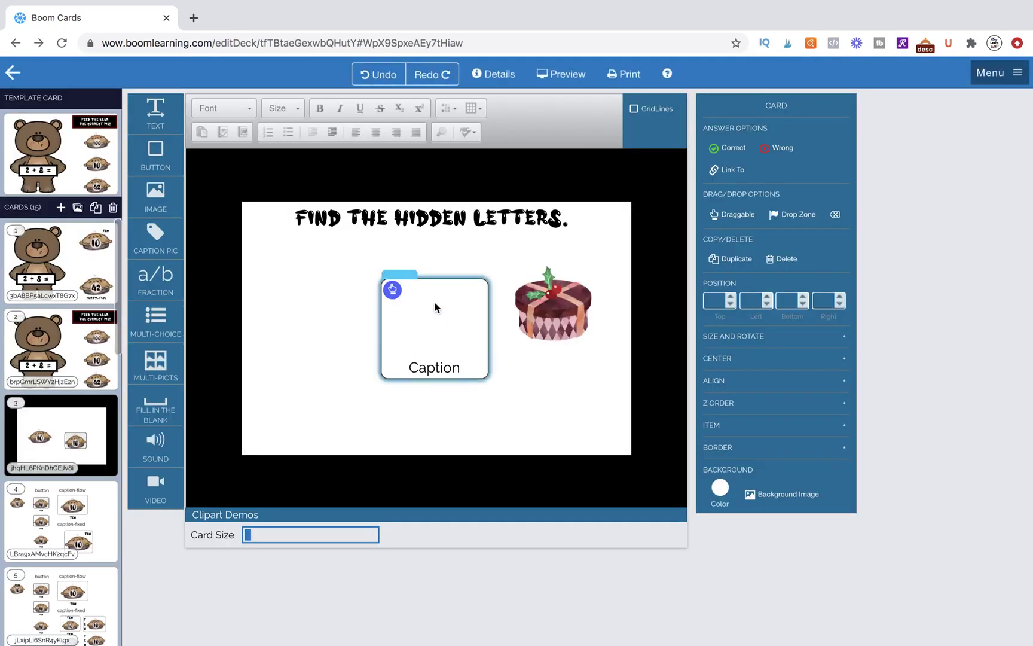
pyautogui.moveTo(548, 311); pyautogui.dragTo(428, 328)
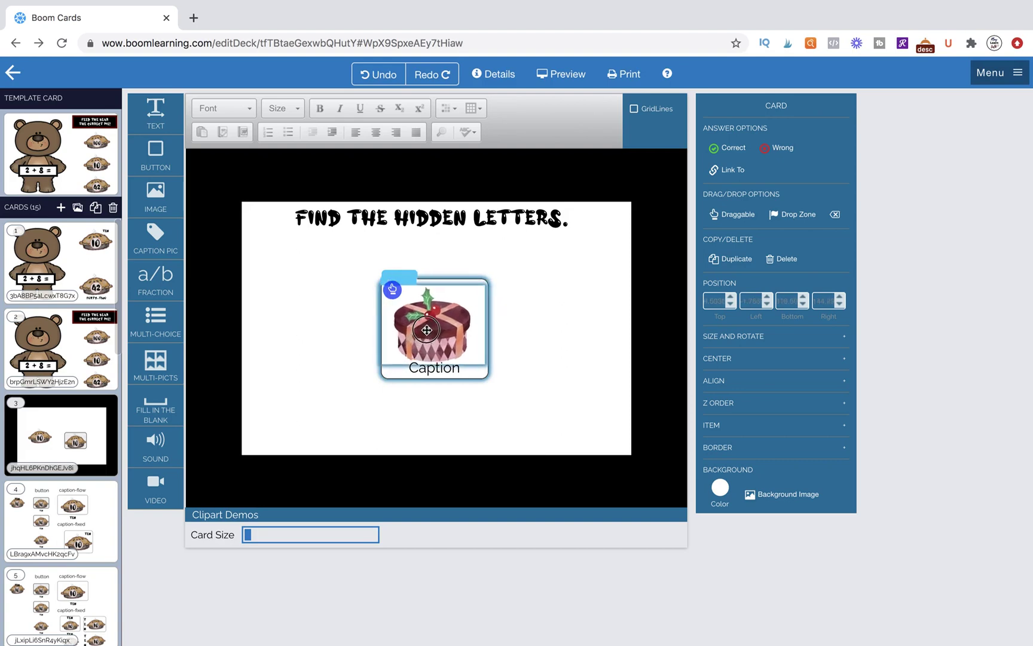
pyautogui.click(428, 329)
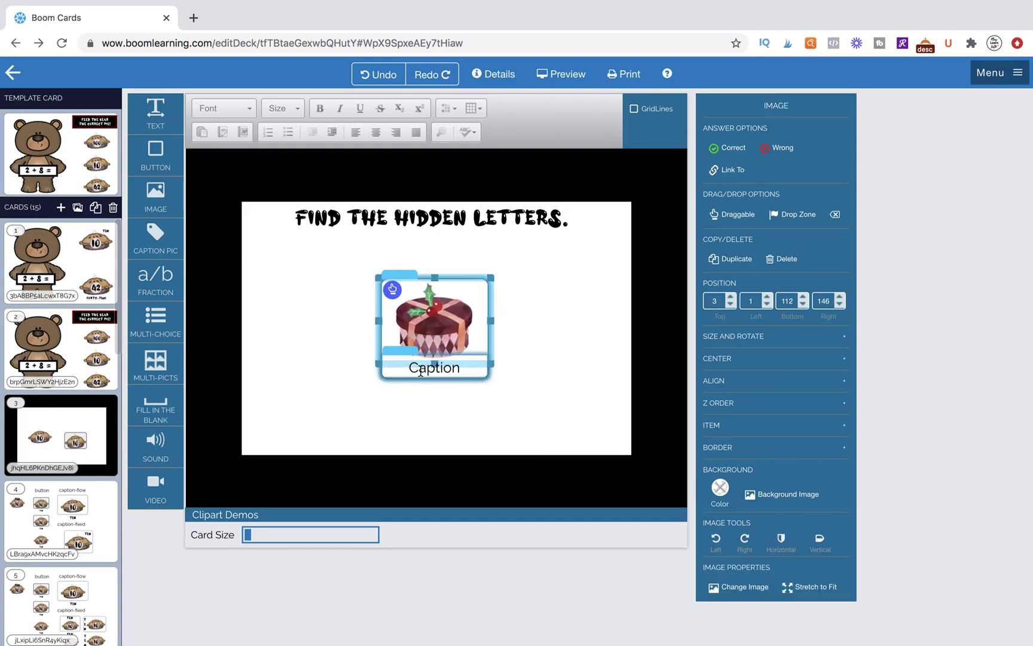
# Step: Change the caption to the letter t, narrow it, and place it right of the present
pyautogui.click(420, 371)
pyautogui.doubleClick(420, 370)
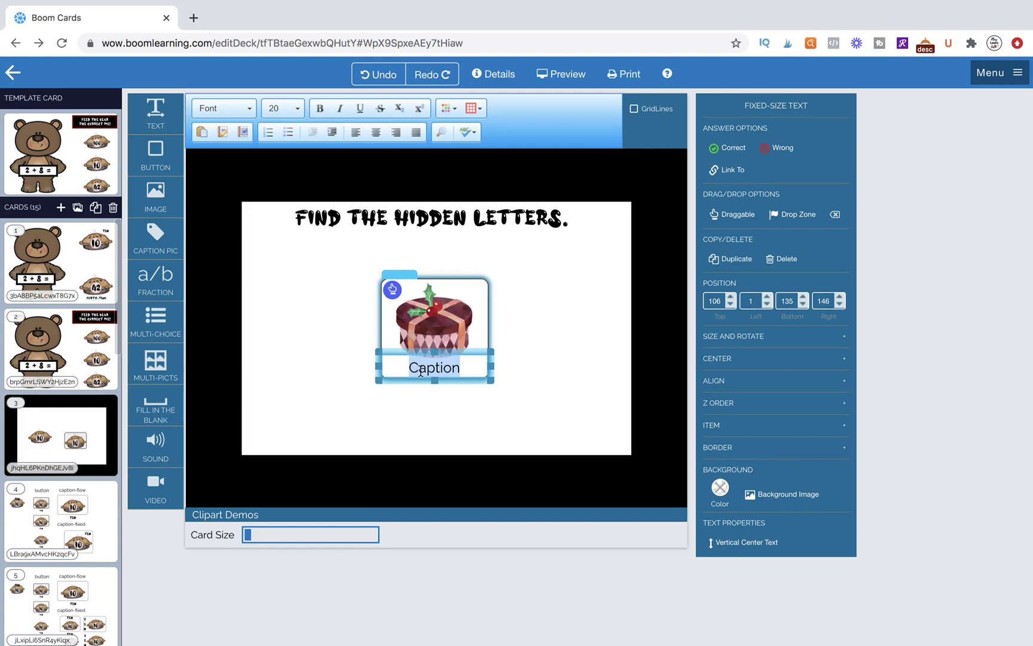
pyautogui.write('t')
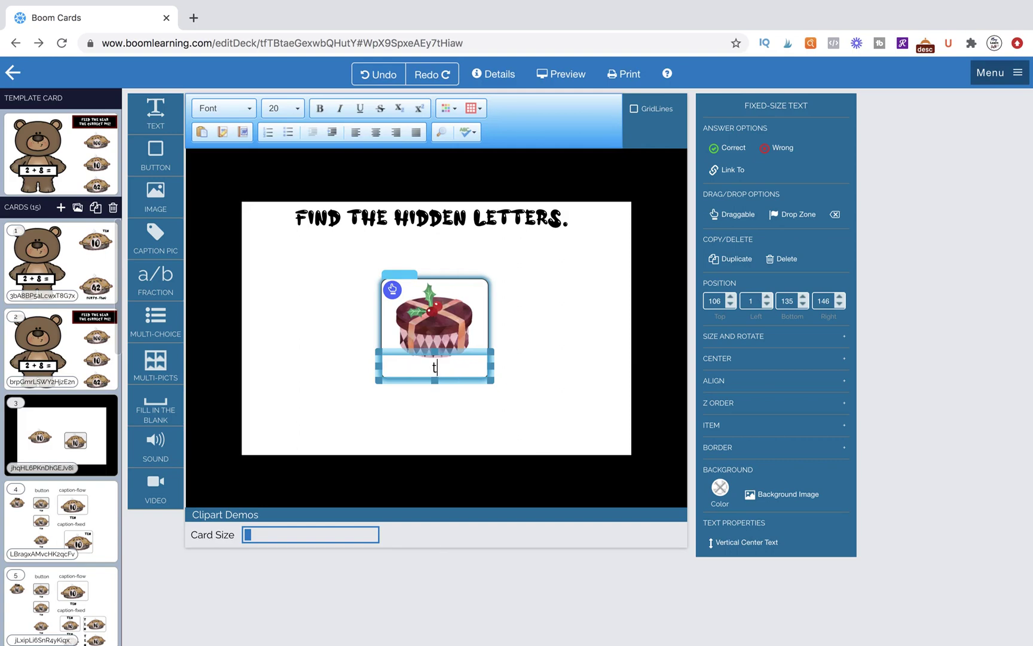
pyautogui.moveTo(491, 382); pyautogui.dragTo(414, 382)
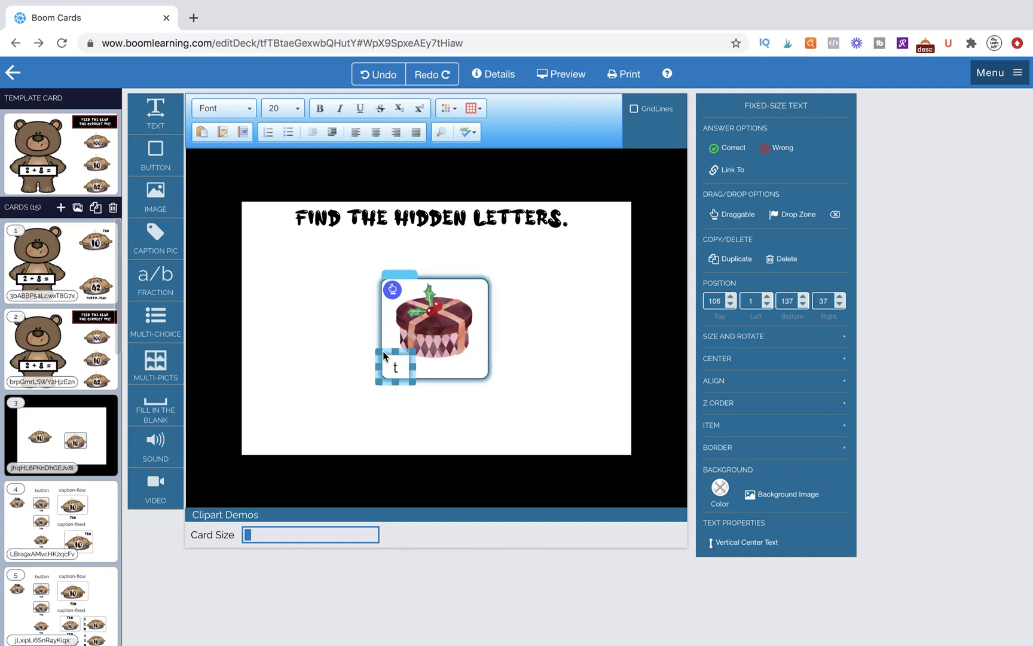
pyautogui.moveTo(383, 353); pyautogui.dragTo(463, 316)
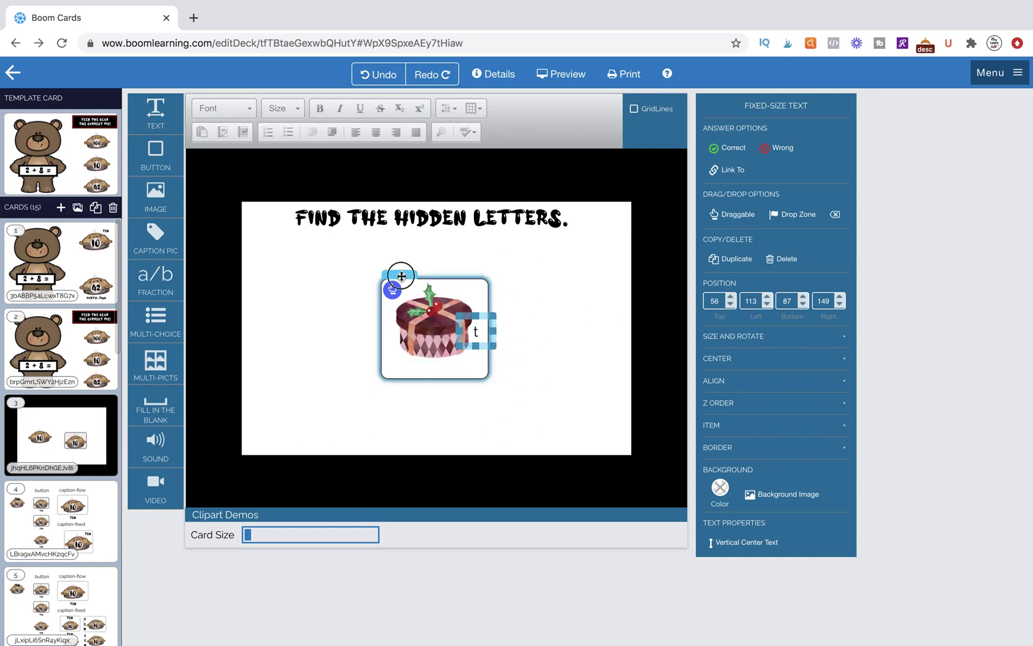
# Step: Shift the container right, set letter e on the present's left, and duplicate it to the top
pyautogui.moveTo(410, 275); pyautogui.dragTo(430, 270)
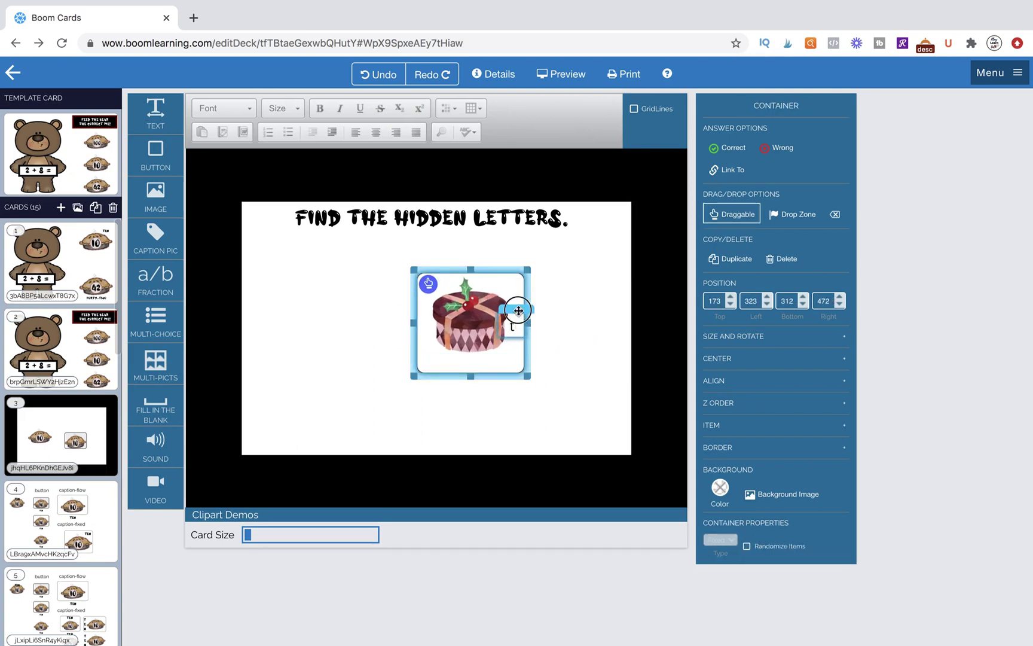
pyautogui.moveTo(520, 309); pyautogui.dragTo(526, 314)
pyautogui.moveTo(451, 284); pyautogui.dragTo(428, 306)
pyautogui.click(423, 323)
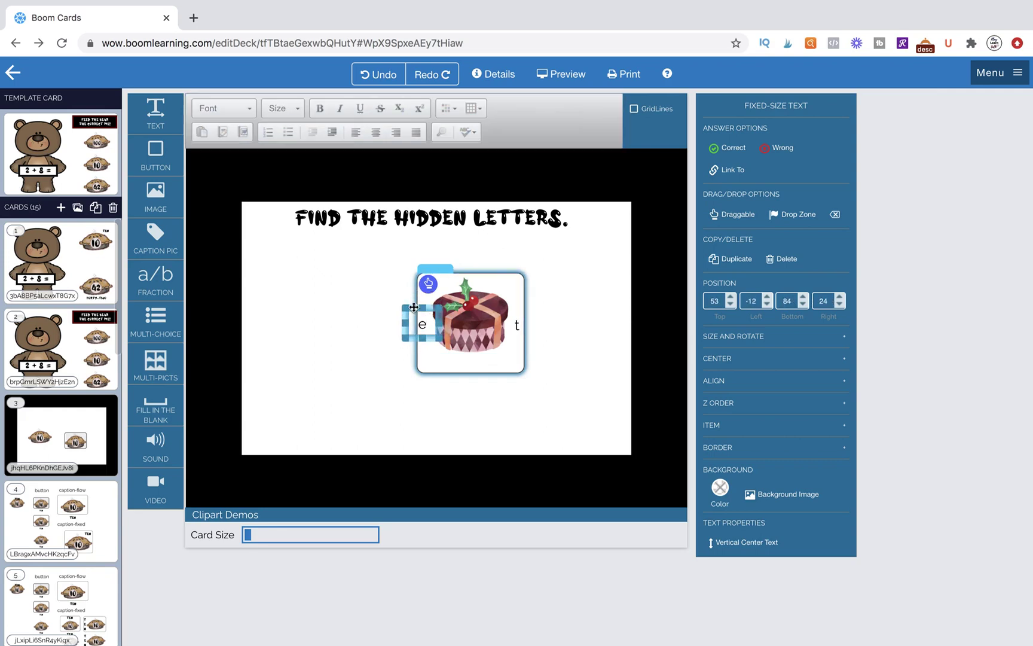
pyautogui.click(731, 258)
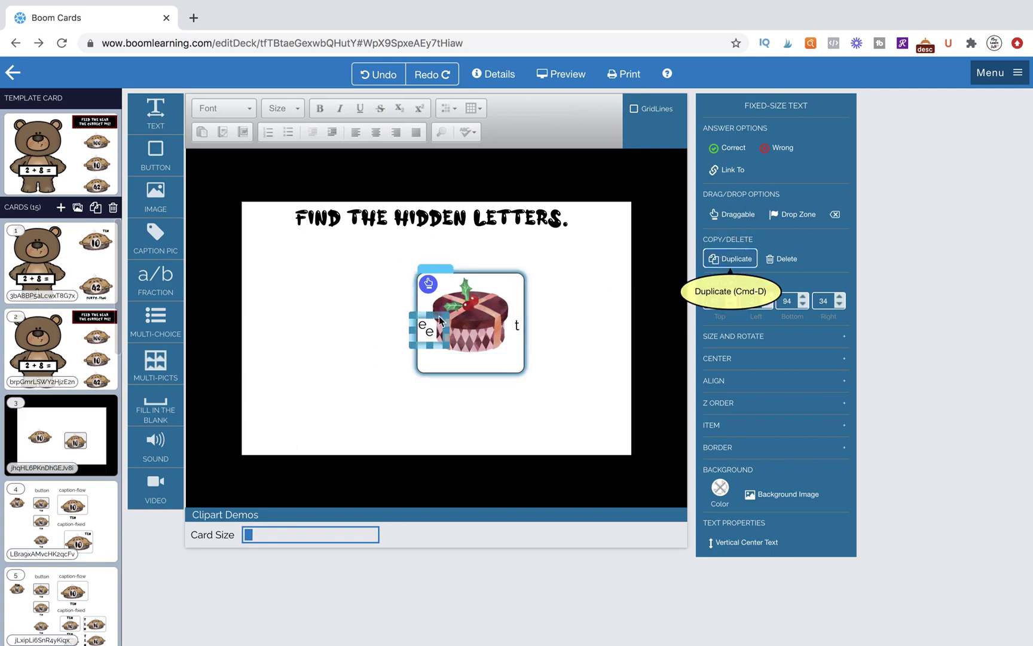
pyautogui.moveTo(438, 317); pyautogui.dragTo(484, 264)
# Step: Change the copied letter at the top to n and check the e letter's position
pyautogui.click(475, 280)
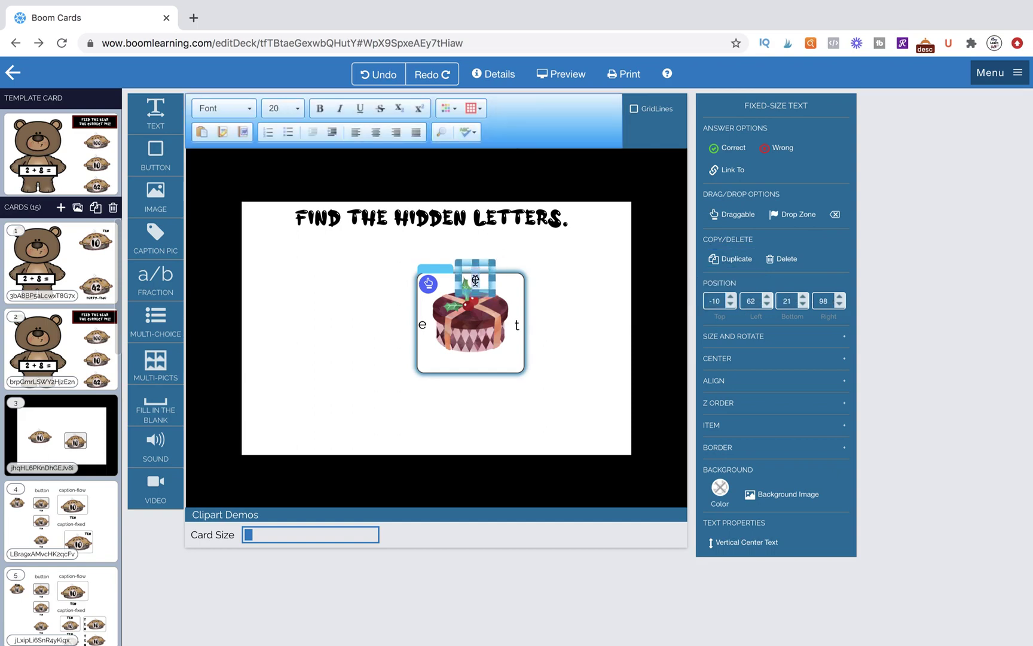
pyautogui.write('n')
pyautogui.click(581, 323)
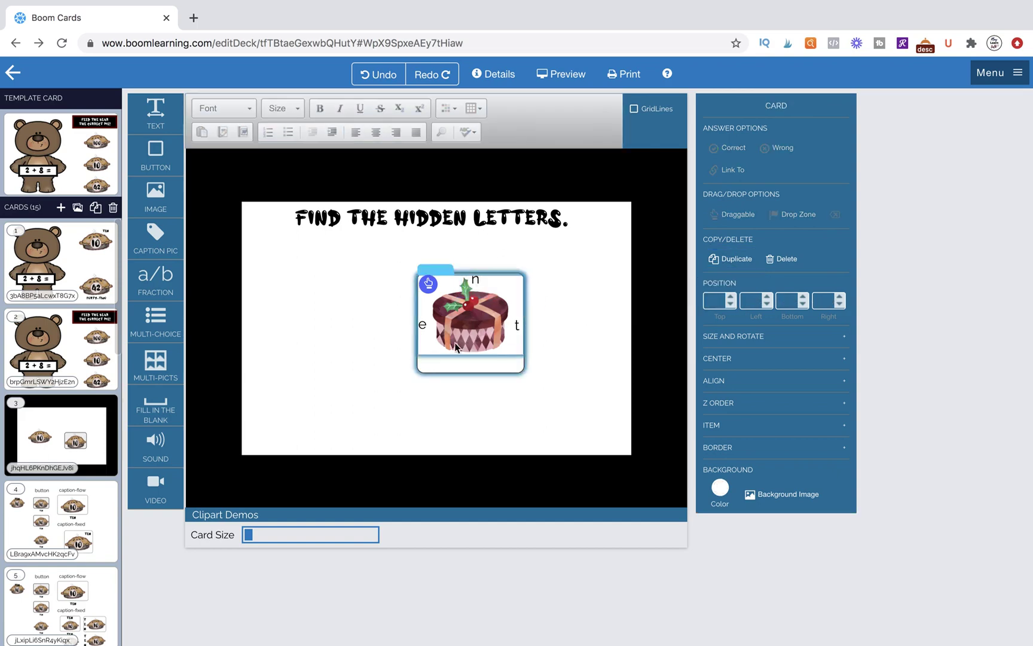
pyautogui.click(426, 313)
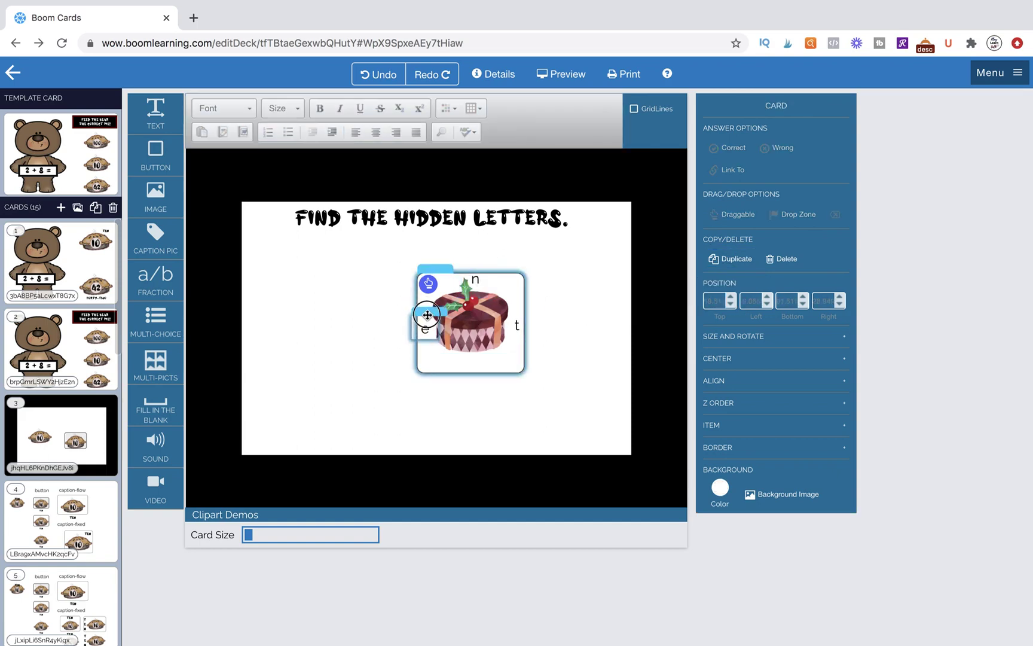
pyautogui.click(427, 314)
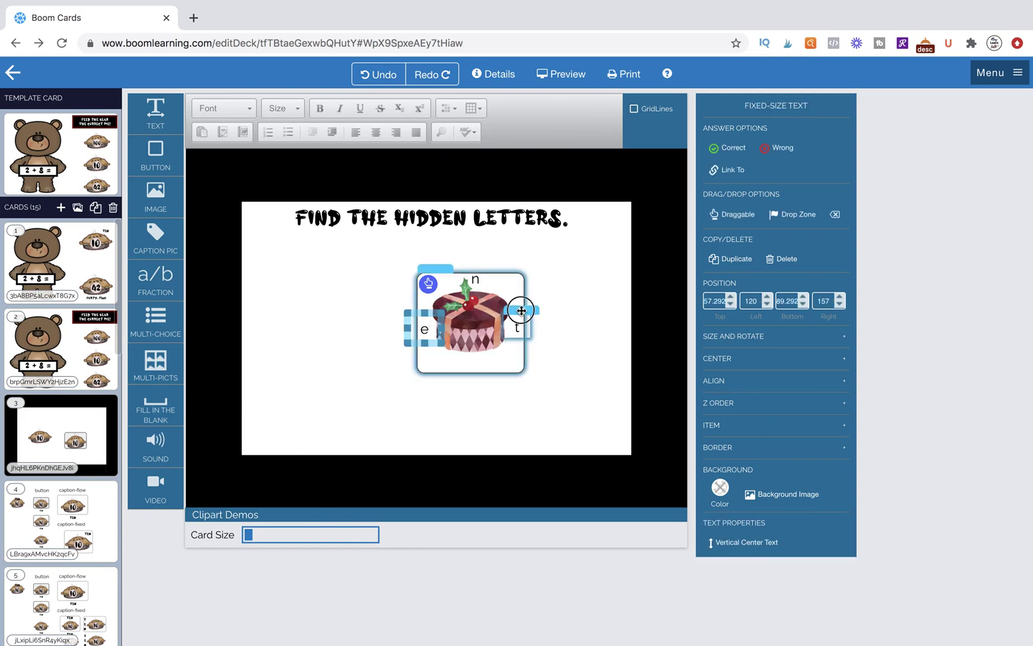
# Step: Set the gift container's Border Style to None and move it up under the title
pyautogui.click(520, 312)
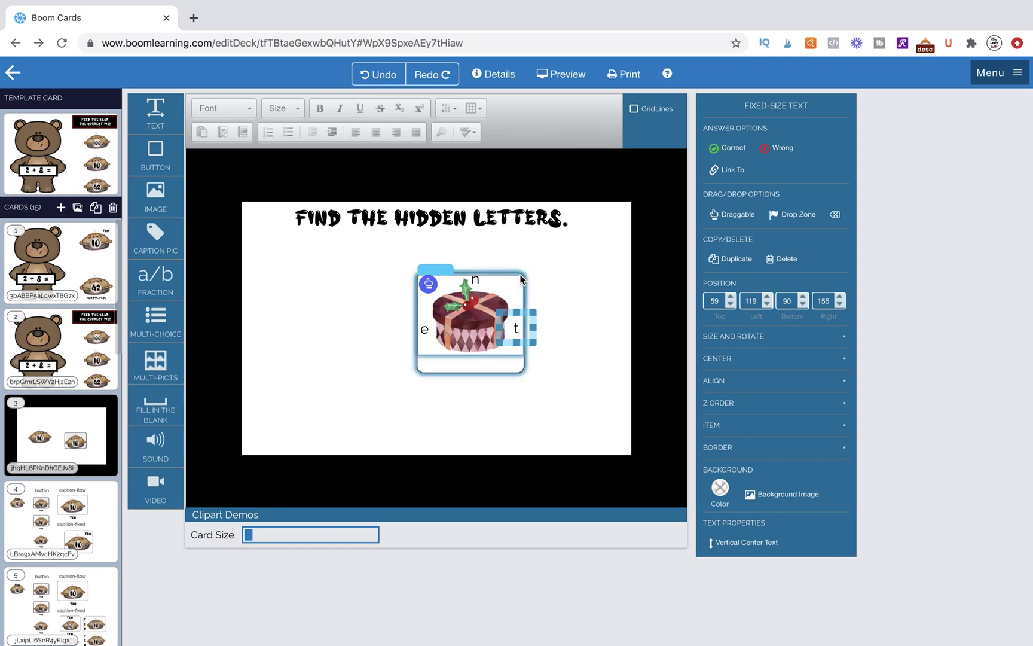
pyautogui.click(523, 276)
pyautogui.click(544, 267)
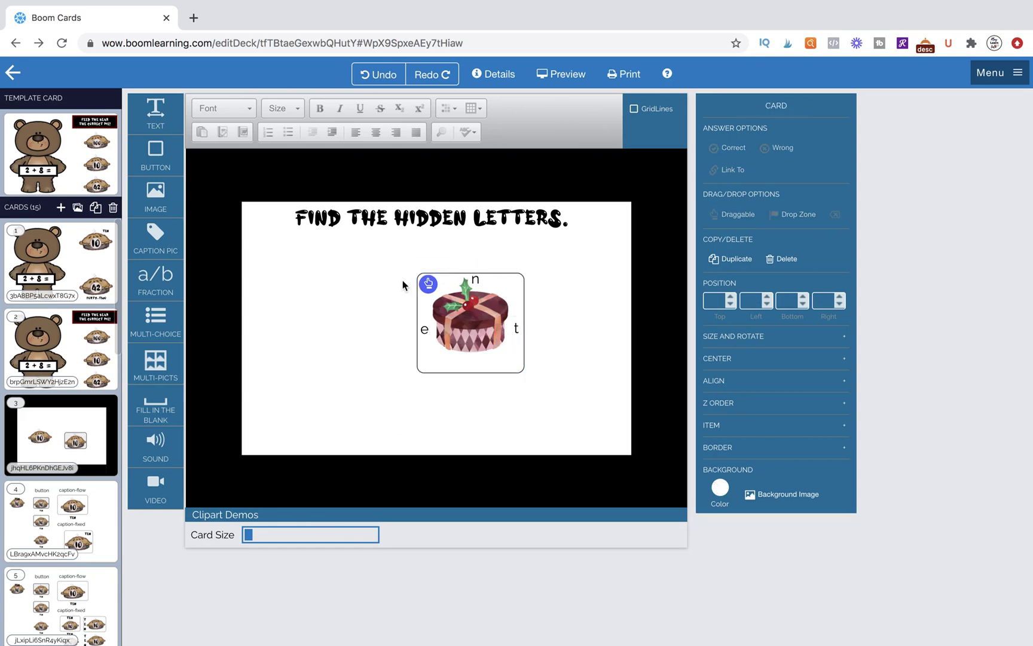
pyautogui.click(425, 269)
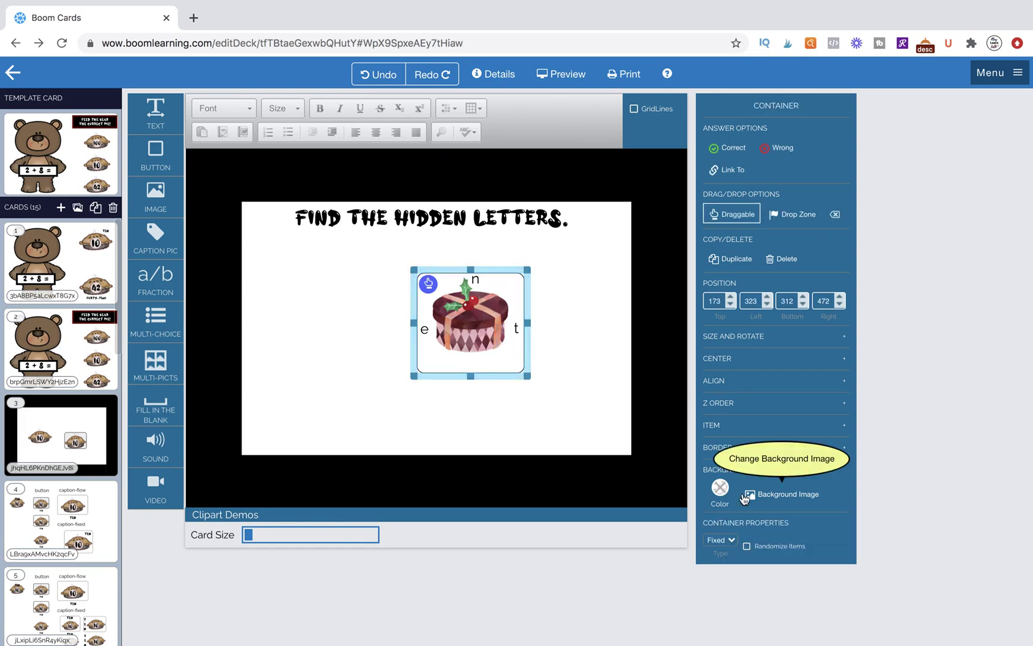
pyautogui.click(728, 453)
pyautogui.click(803, 460)
pyautogui.click(809, 434)
pyautogui.click(587, 383)
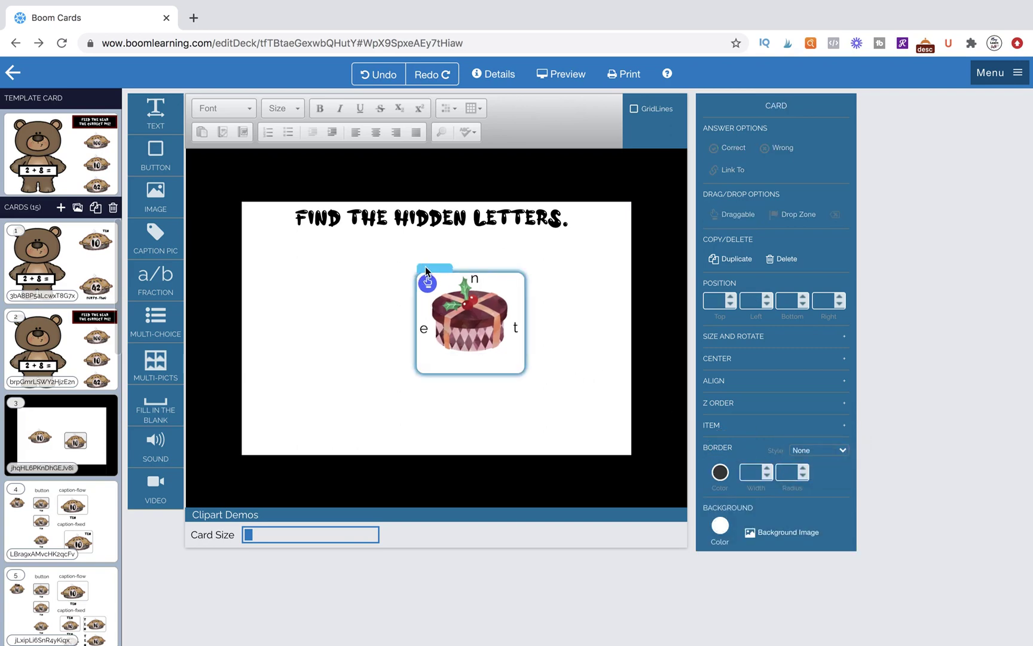
pyautogui.moveTo(425, 267); pyautogui.dragTo(378, 233)
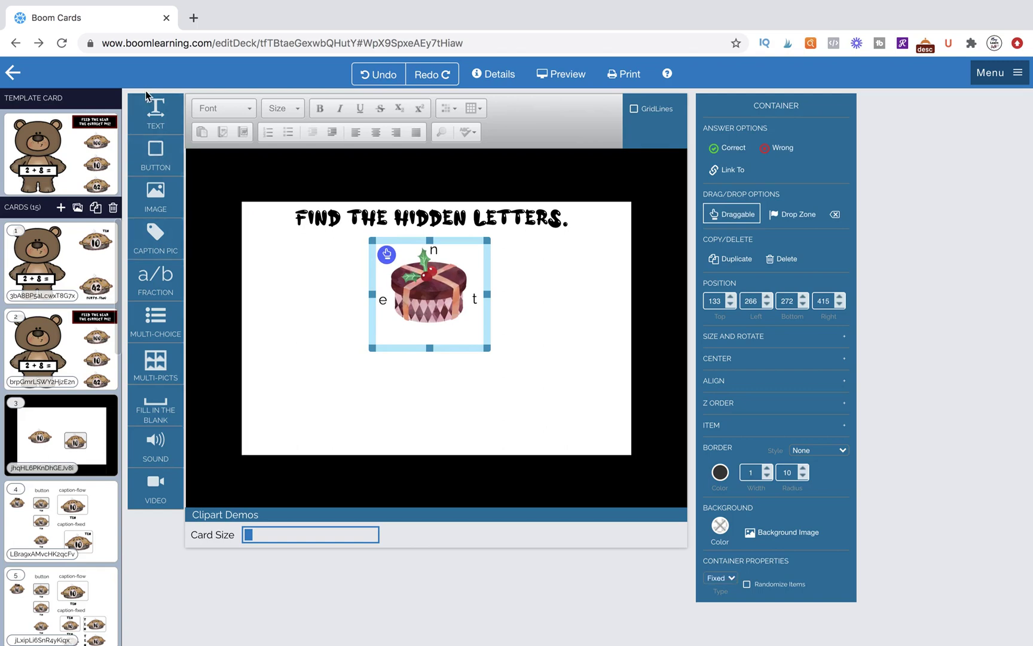
# Step: Copy the title text box, move it lower, and retype it as 'DECODE THE LETTERS.'
pyautogui.click(153, 107)
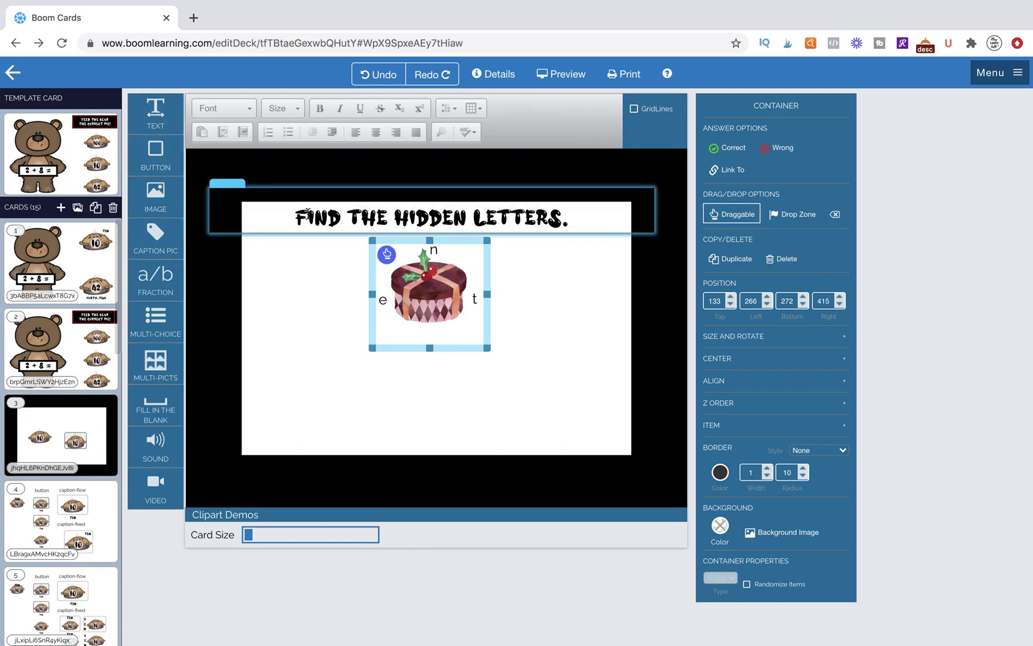
pyautogui.click(239, 188)
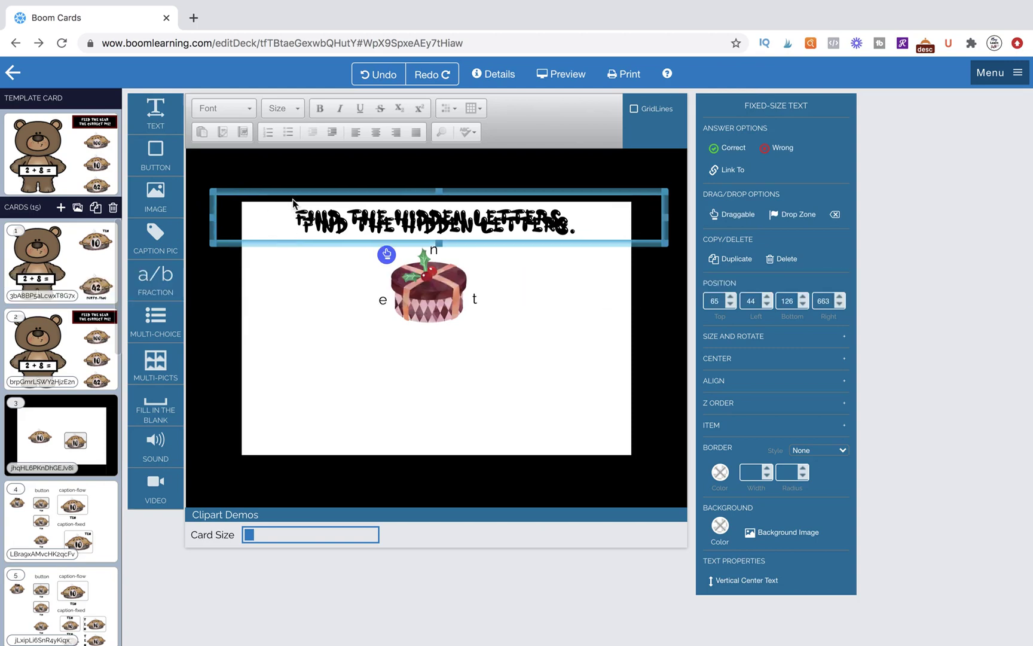
pyautogui.moveTo(293, 198); pyautogui.dragTo(299, 346)
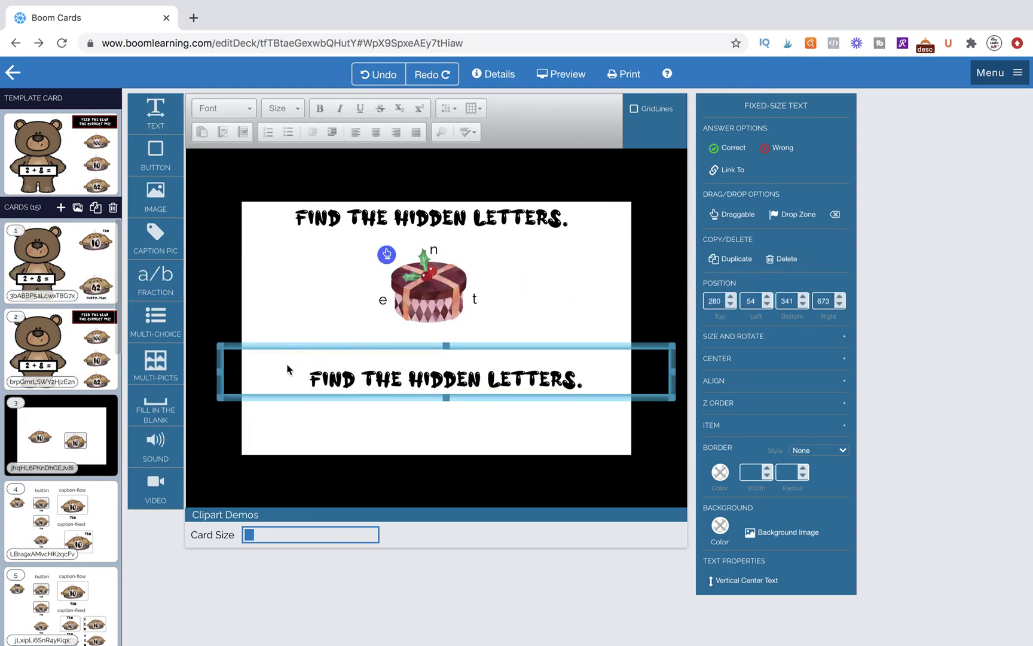
pyautogui.doubleClick(347, 378)
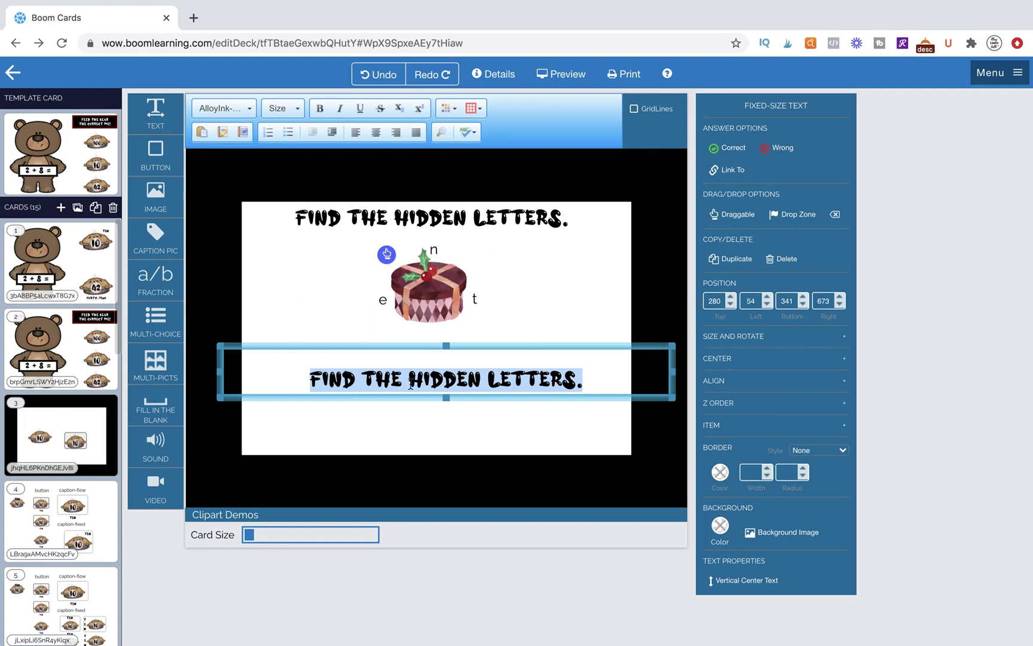
pyautogui.write('DECODE')
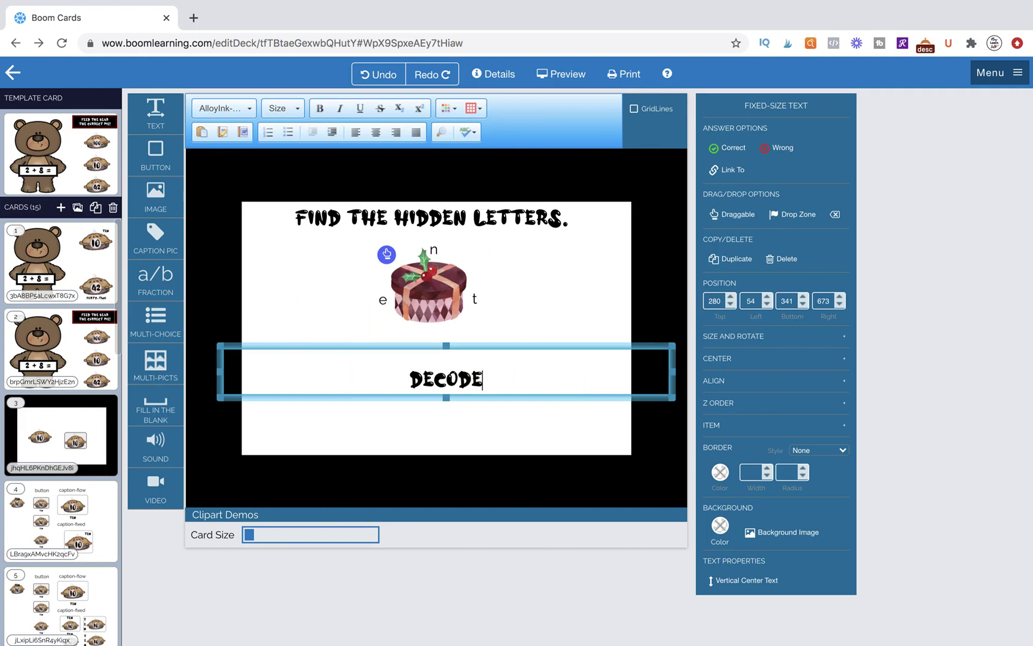
pyautogui.write(' THE LETTERS.')
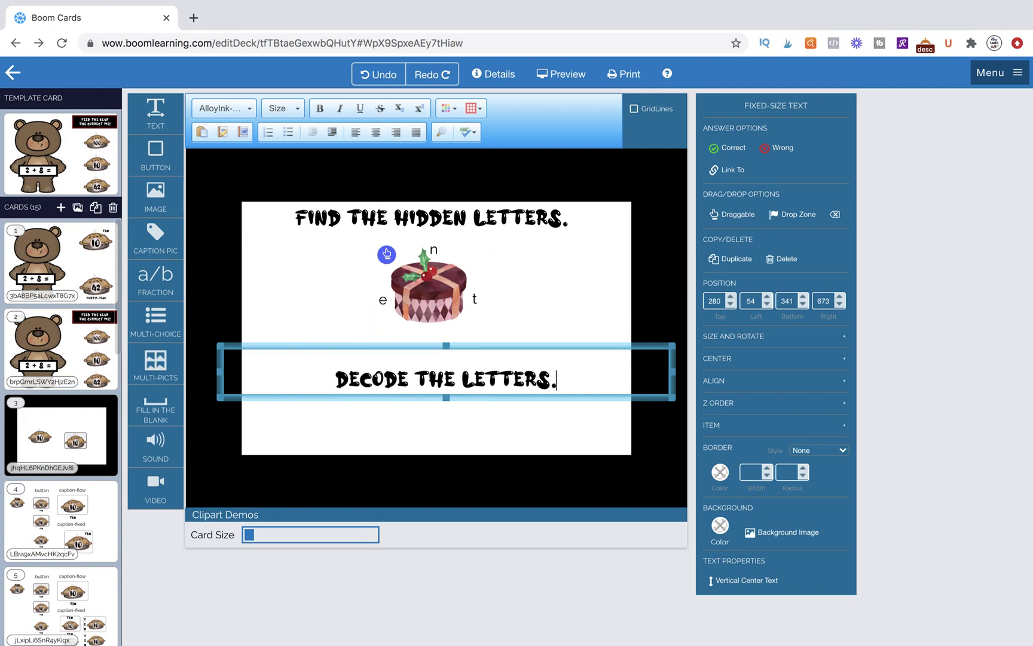
# Step: Narrow the instruction line, set it to size 14, shorten it, and centre it below the present
pyautogui.moveTo(672, 398); pyautogui.dragTo(252, 379)
pyautogui.click(276, 115)
pyautogui.click(279, 160)
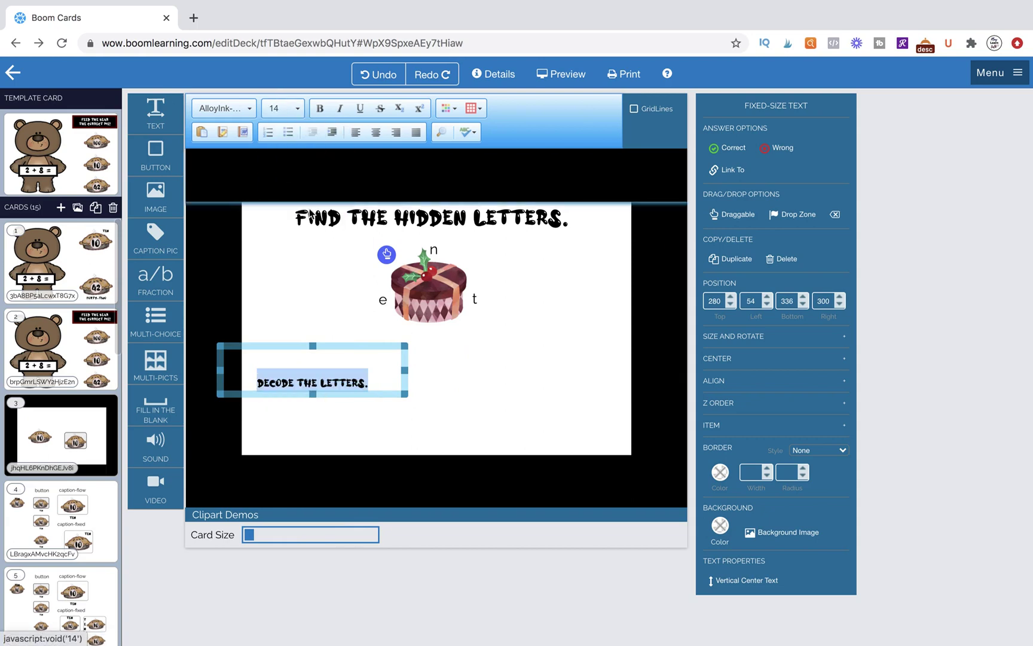
pyautogui.moveTo(315, 350)
pyautogui.mouseDown()
pyautogui.moveTo(309, 362)
pyautogui.moveTo(310, 342)
pyautogui.mouseUp()
pyautogui.moveTo(313, 394)
pyautogui.mouseDown()
pyautogui.moveTo(313, 371)
pyautogui.moveTo(312, 396)
pyautogui.mouseUp()
pyautogui.click(323, 349)
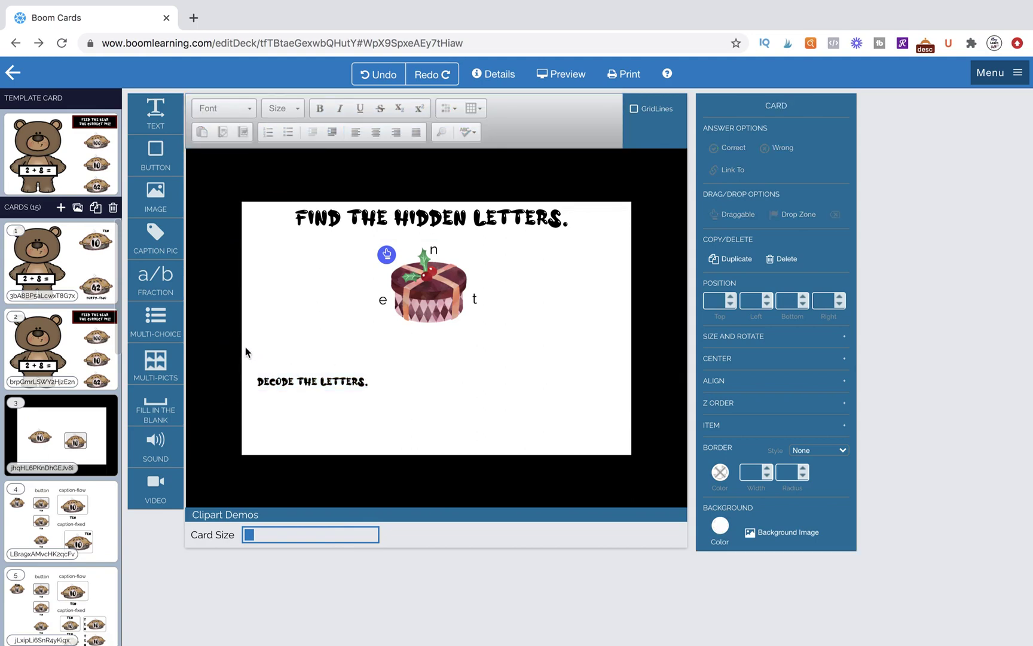
pyautogui.moveTo(245, 347); pyautogui.dragTo(372, 330)
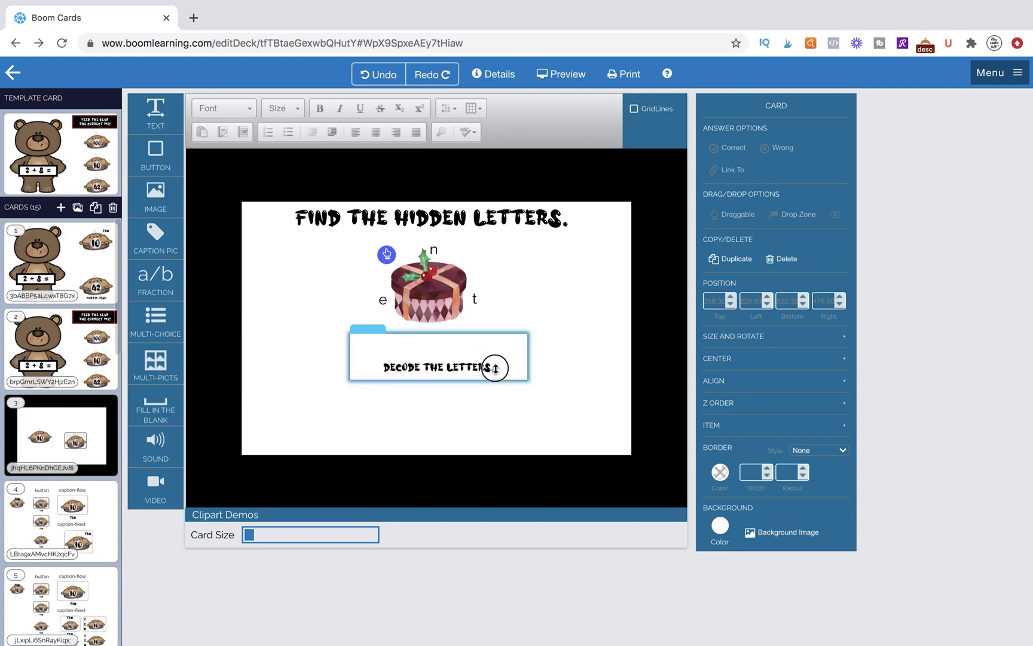
# Step: Replace the period after LETTERS with a colon
pyautogui.click(495, 368)
pyautogui.press('BackSpace')
pyautogui.write(':')
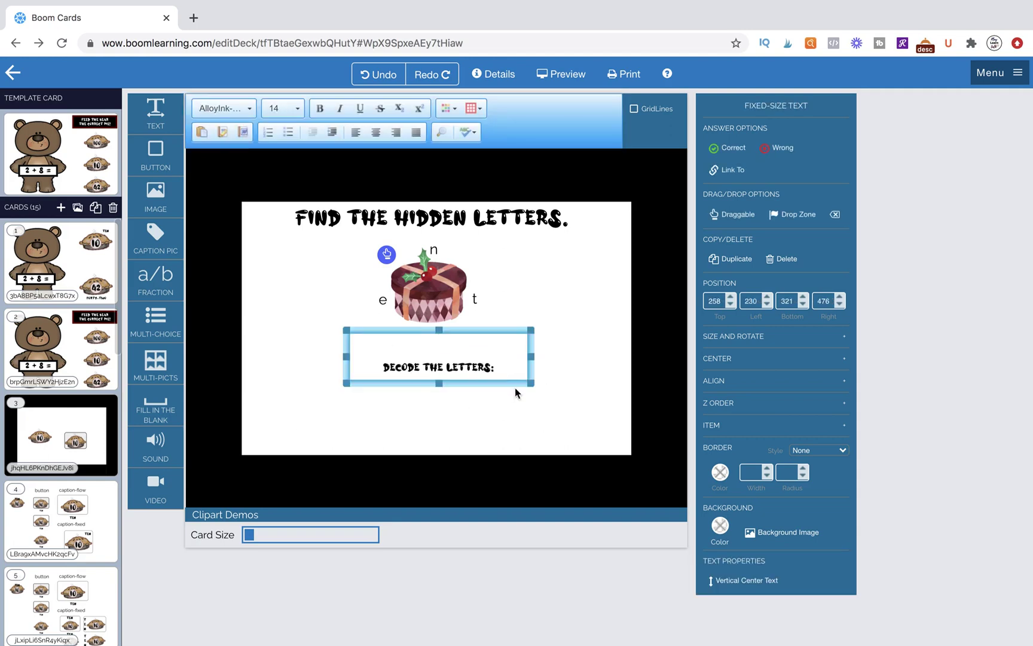
pyautogui.click(568, 381)
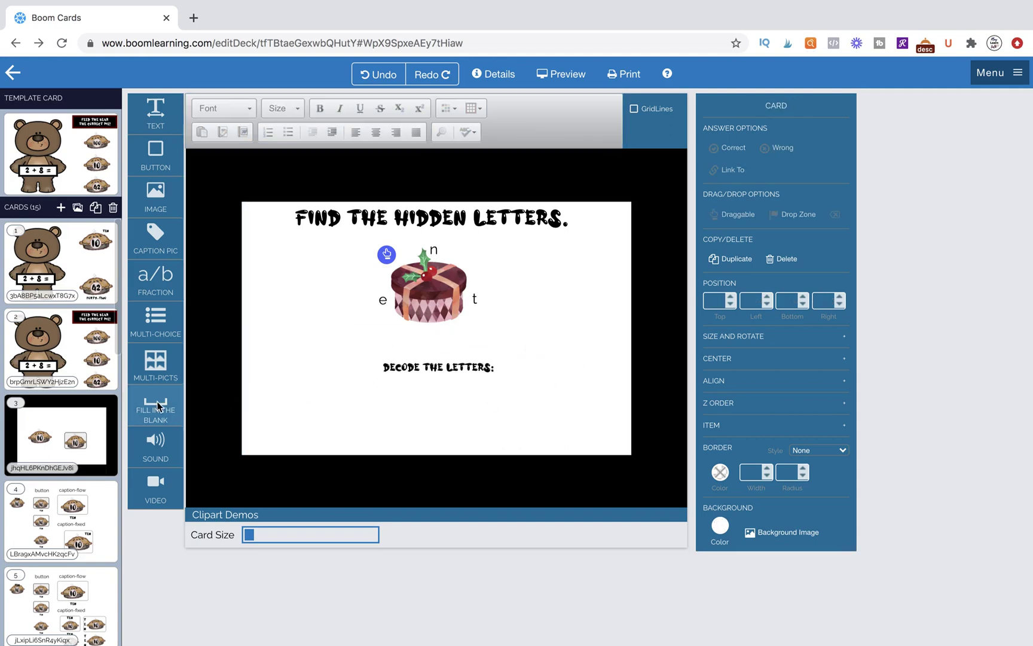
# Step: Add a narrow fill-in-the-blank box in AlloyInk font accepting the answer t
pyautogui.moveTo(172, 416); pyautogui.dragTo(376, 412)
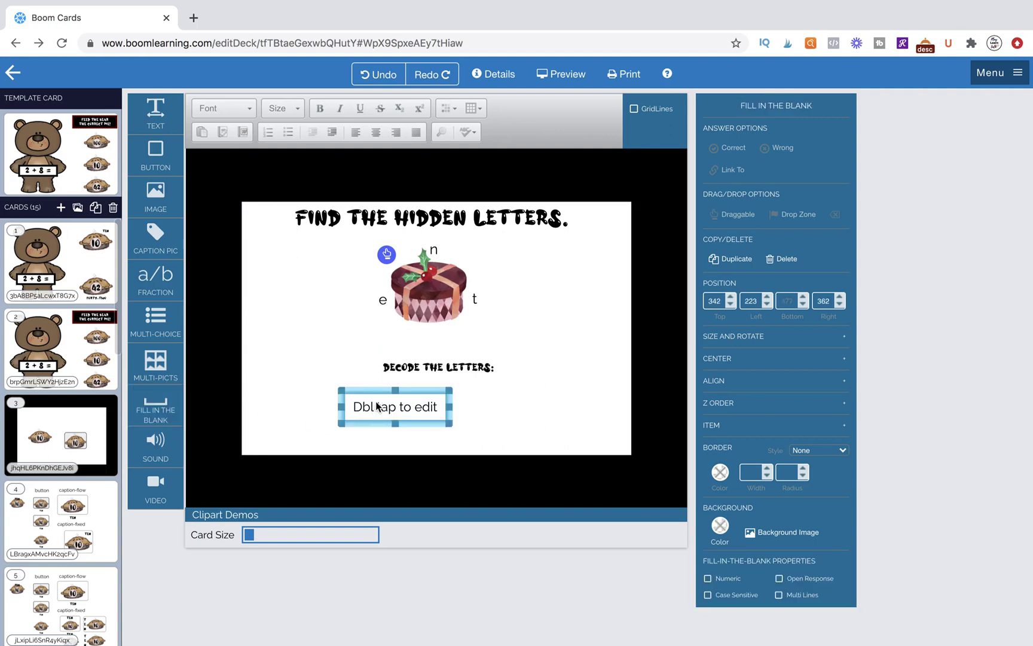
pyautogui.moveTo(449, 427); pyautogui.dragTo(407, 448)
pyautogui.doubleClick(371, 412)
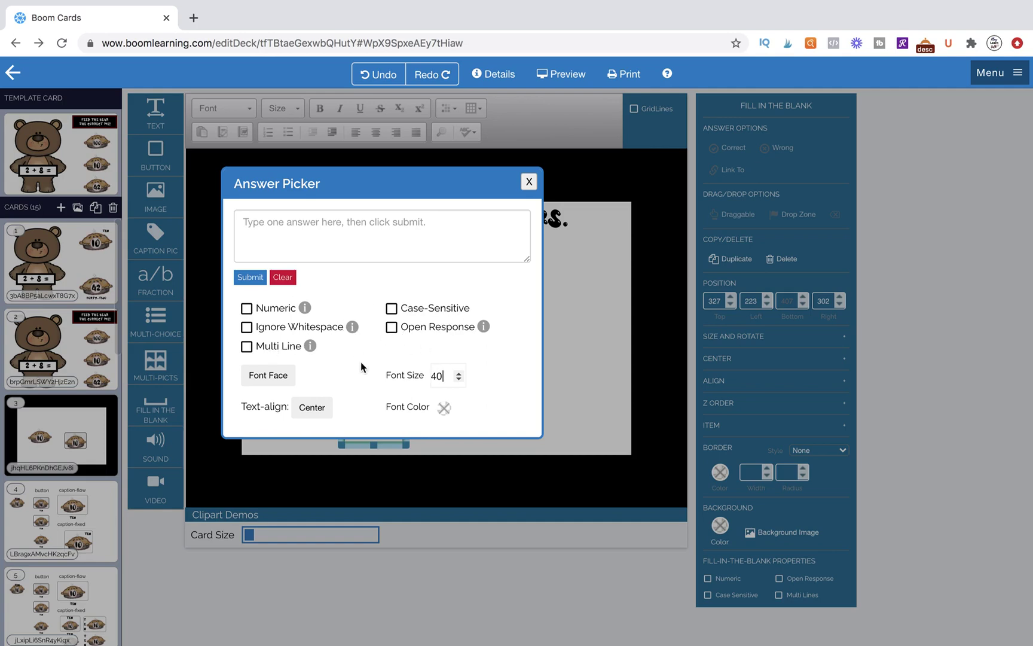
pyautogui.click(274, 389)
pyautogui.click(290, 398)
pyautogui.click(256, 229)
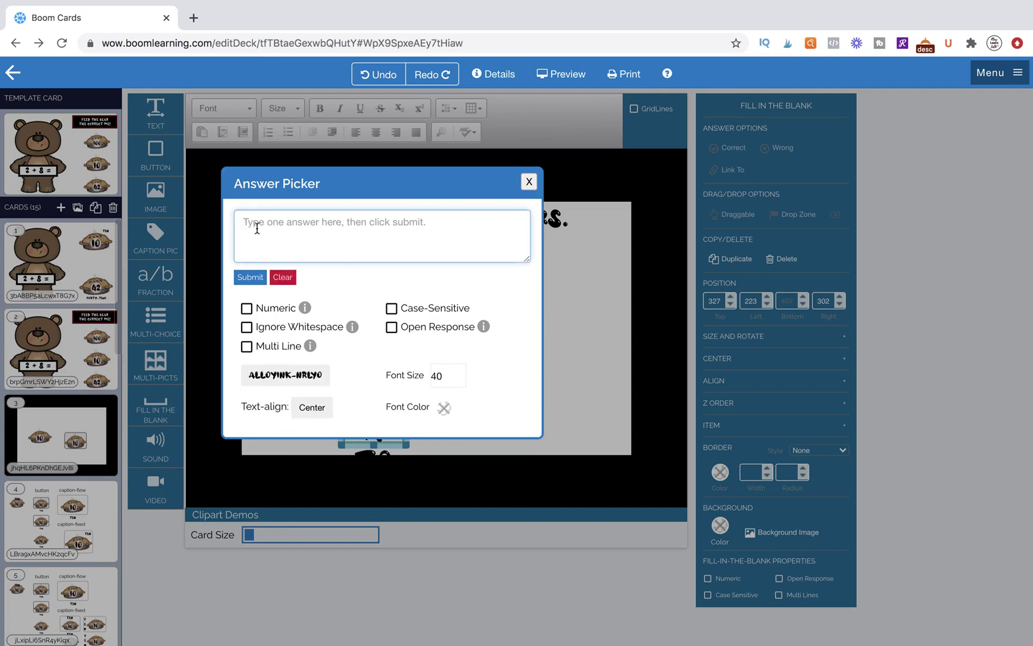
pyautogui.write('t')
pyautogui.click(249, 277)
pyautogui.click(529, 181)
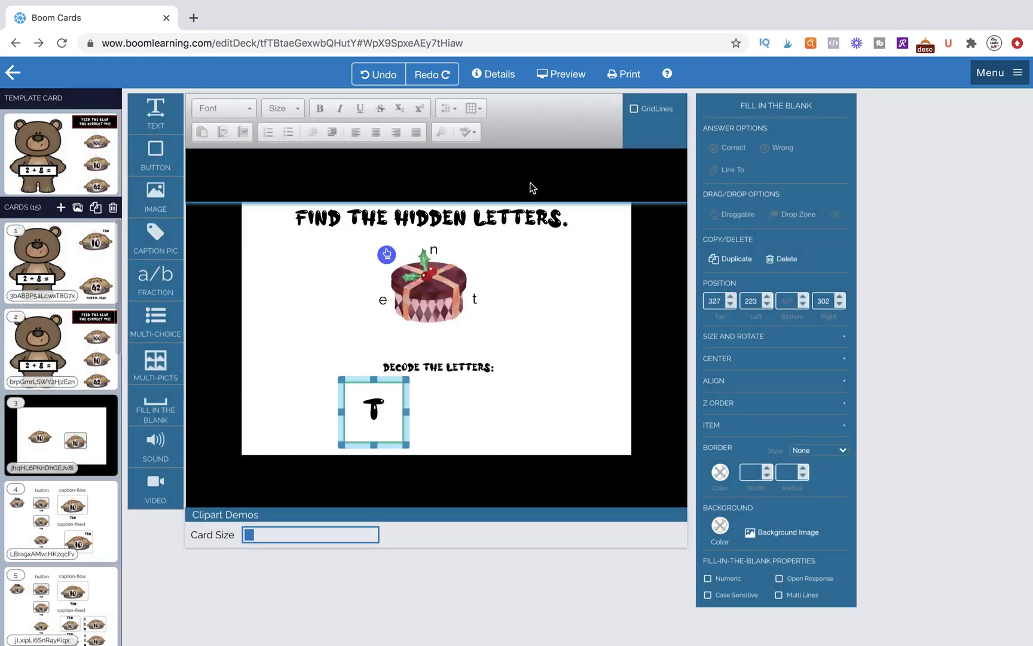
pyautogui.click(441, 436)
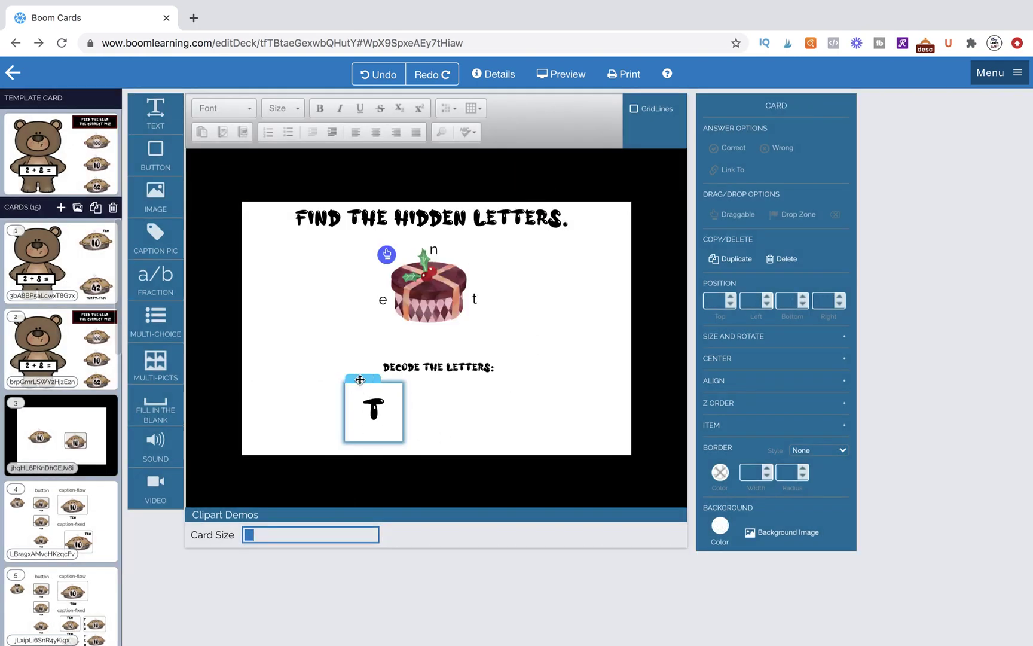
# Step: Duplicate the answer box twice side by side and set the second box's answer to e
pyautogui.click(360, 379)
pyautogui.hotkey('ctrl', 'd')
pyautogui.moveTo(367, 386); pyautogui.dragTo(522, 378)
pyautogui.hotkey('ctrl', 'd')
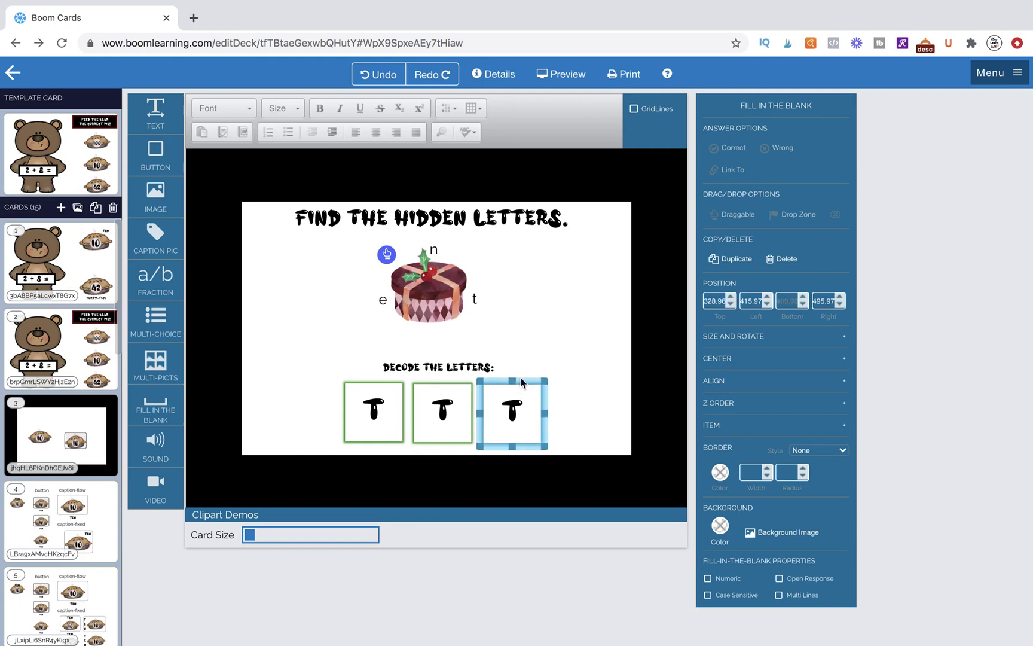
pyautogui.click(433, 411)
pyautogui.doubleClick(434, 411)
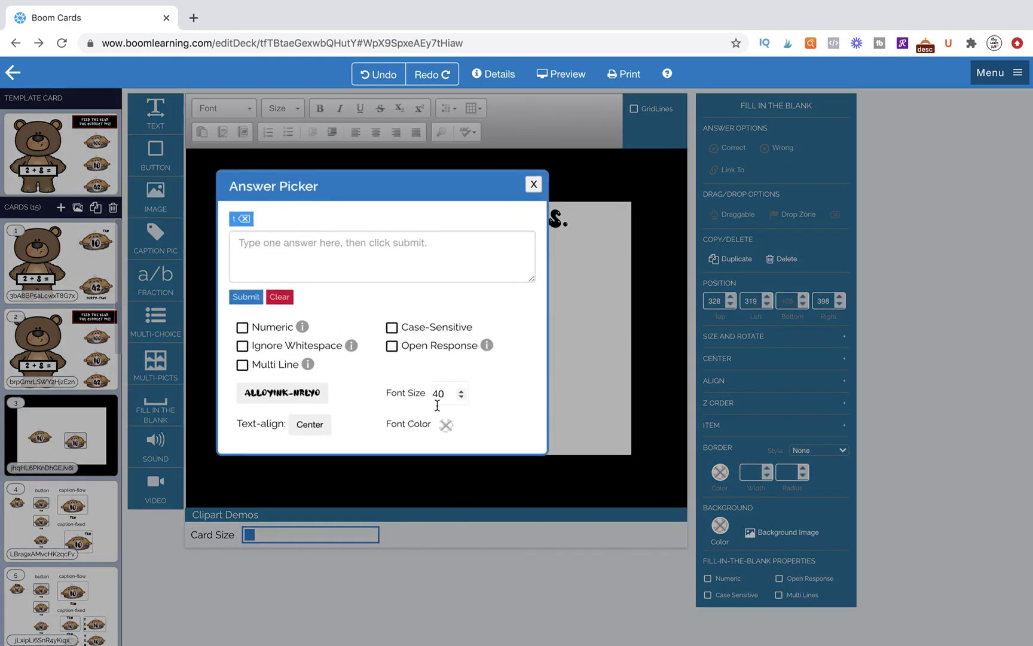
pyautogui.click(248, 216)
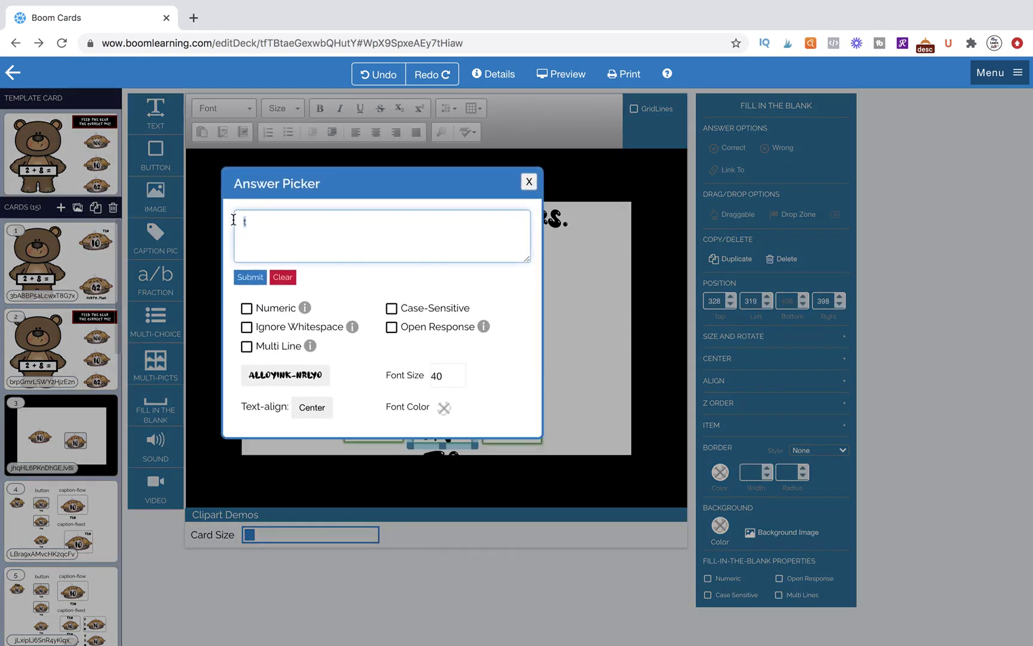
pyautogui.write('e')
pyautogui.click(249, 276)
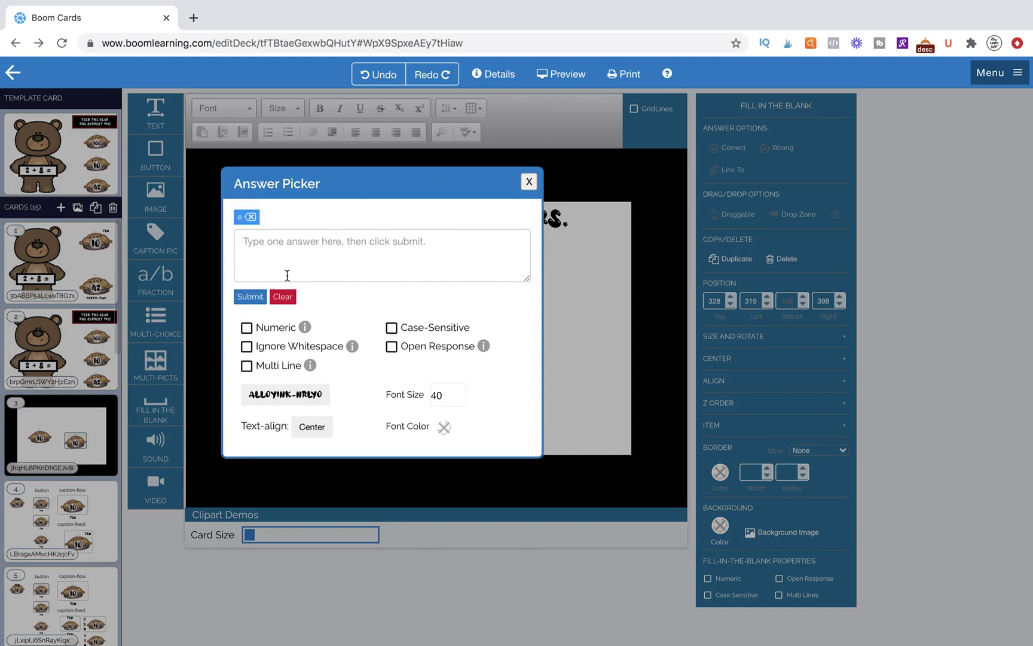
pyautogui.click(528, 185)
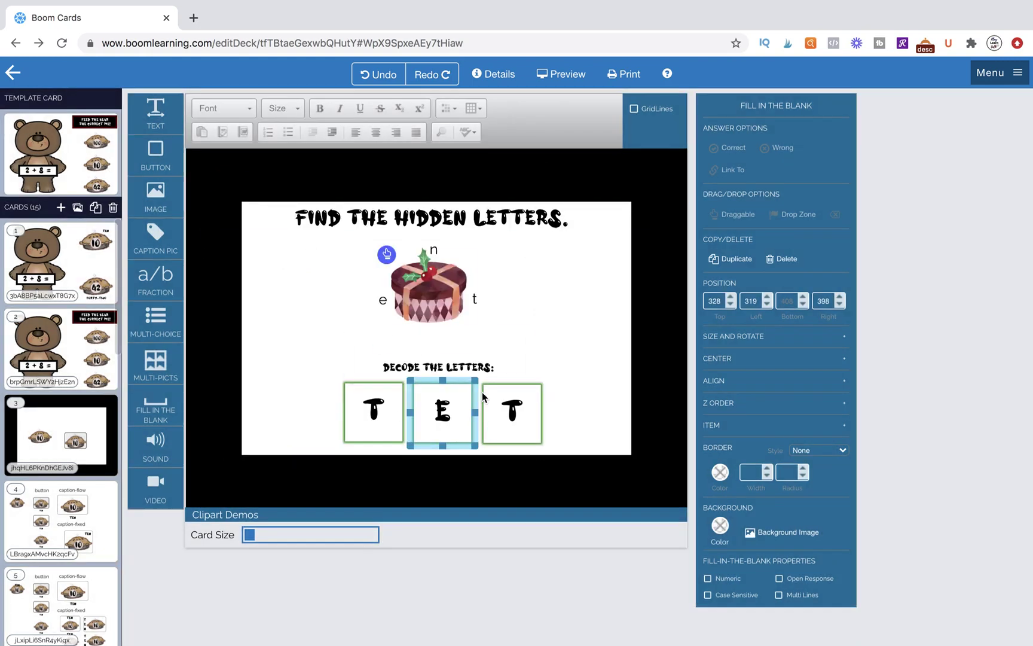
# Step: Set the third answer box to accept n instead of t
pyautogui.click(517, 428)
pyautogui.doubleClick(518, 428)
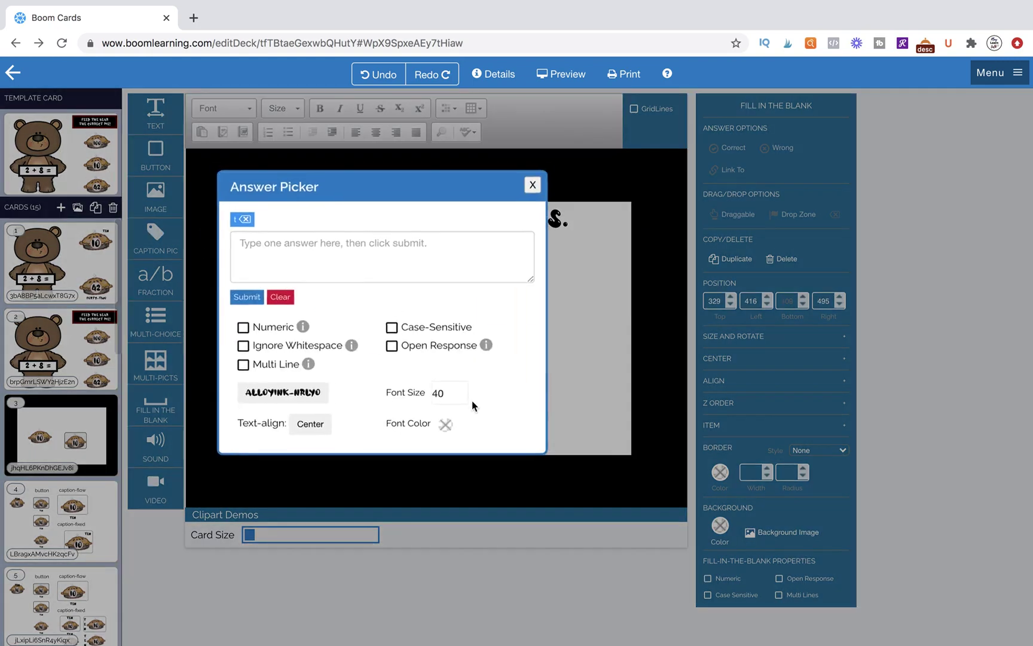
pyautogui.click(245, 219)
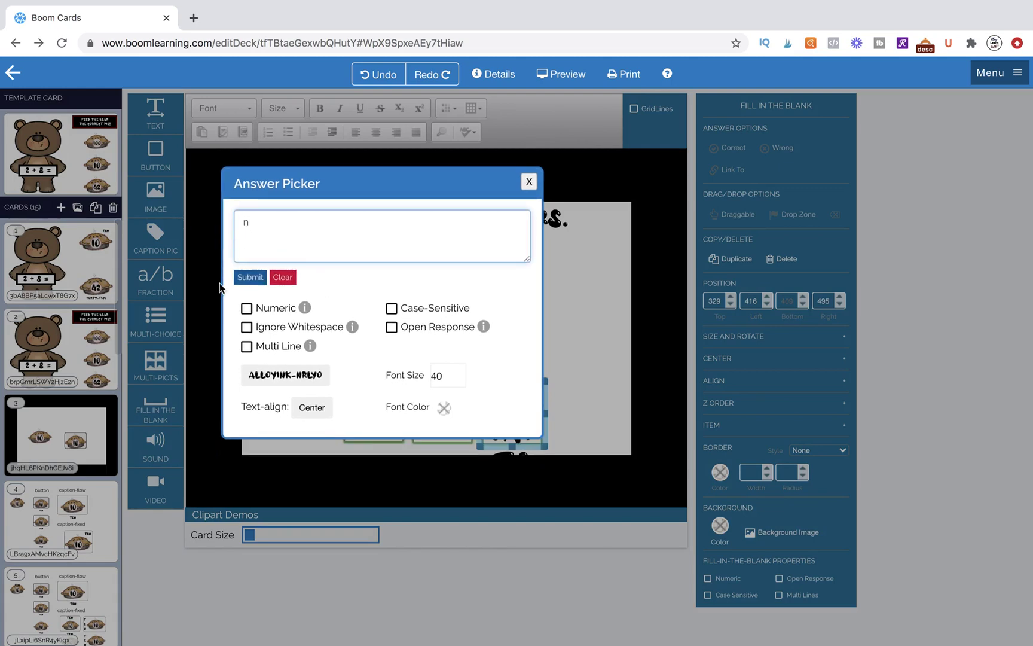
pyautogui.write('n')
pyautogui.click(250, 277)
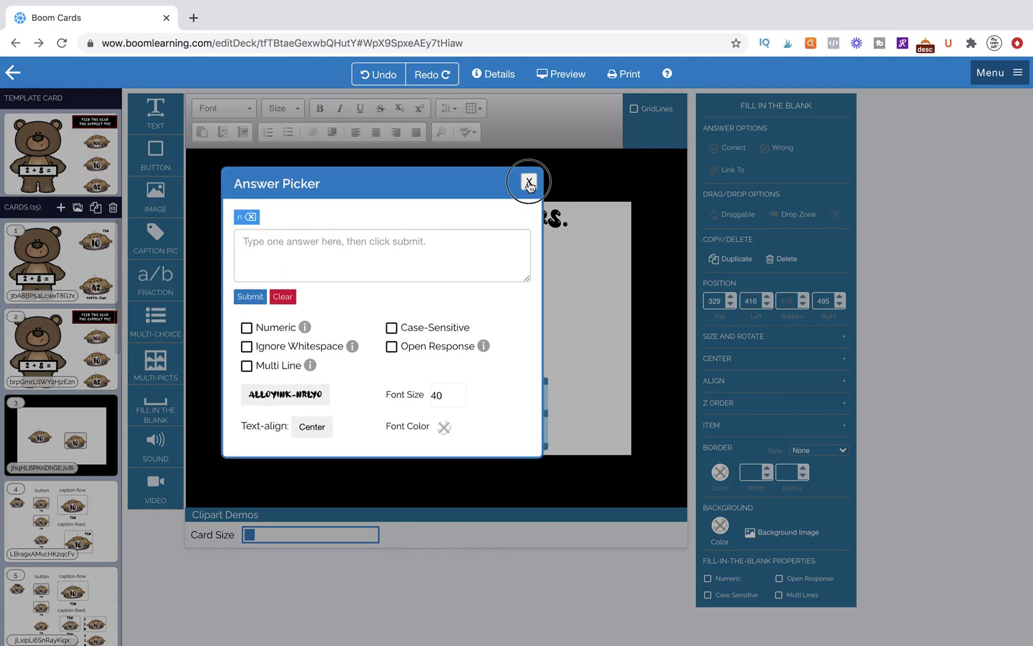
pyautogui.click(528, 185)
pyautogui.click(557, 366)
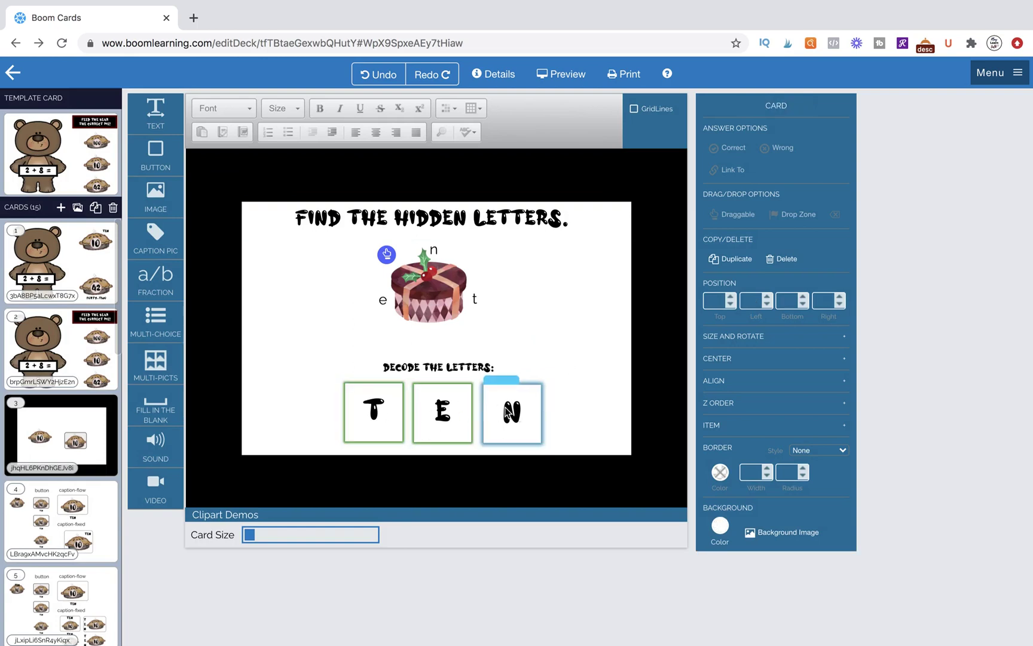
# Step: Select the T, E and N answer boxes together and shift them slightly left
pyautogui.click(380, 418)
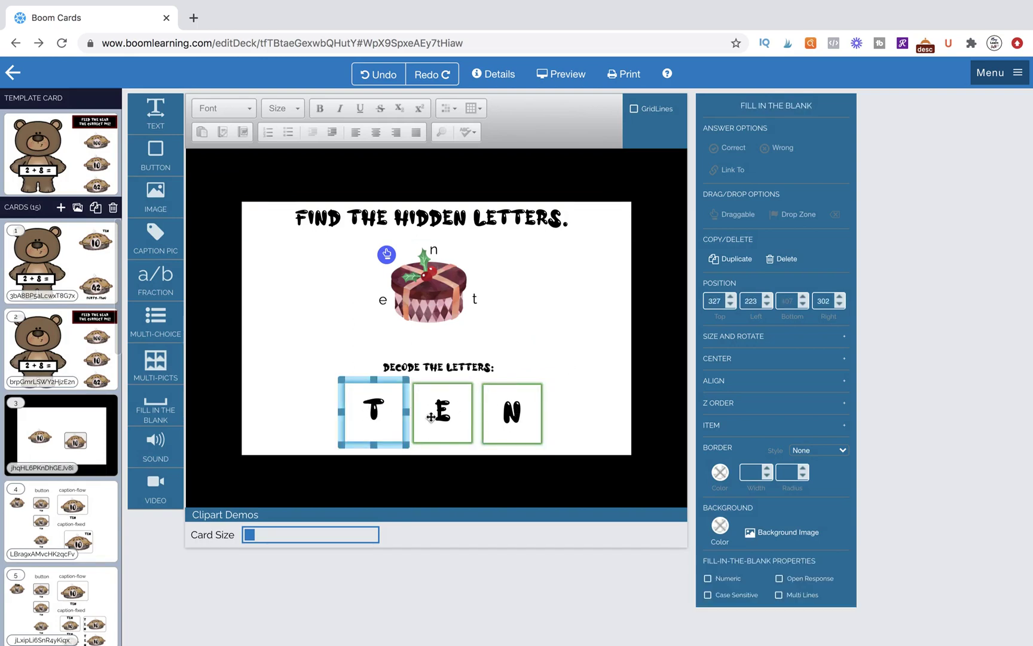
pyautogui.keyDown('shift'); pyautogui.click(442, 413); pyautogui.keyUp('shift')
pyautogui.keyDown('shift'); pyautogui.click(501, 385); pyautogui.keyUp('shift')
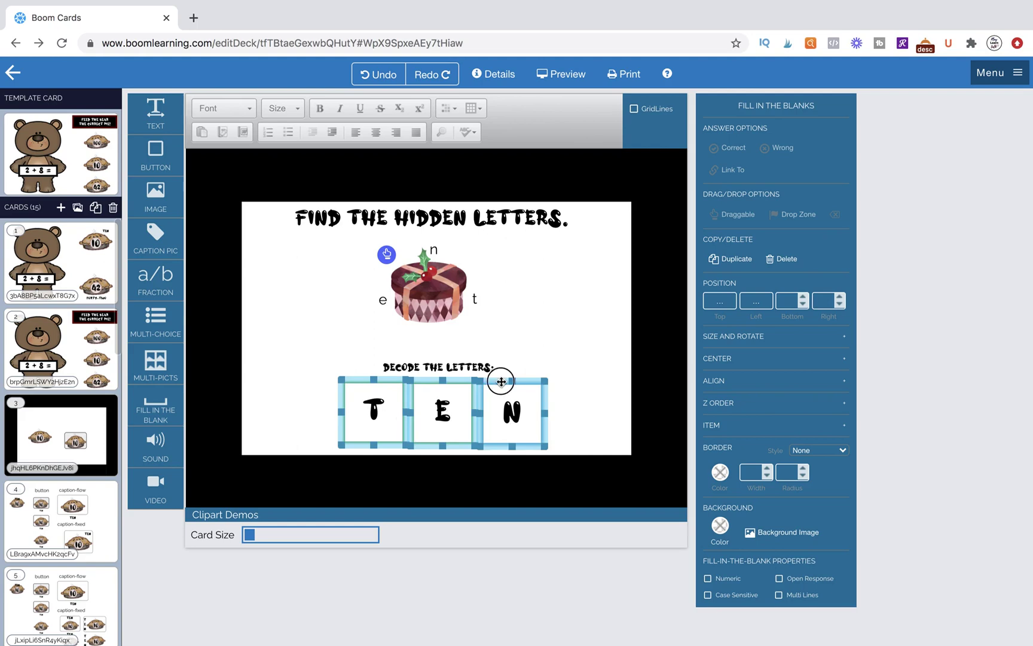
pyautogui.moveTo(500, 380); pyautogui.dragTo(489, 382)
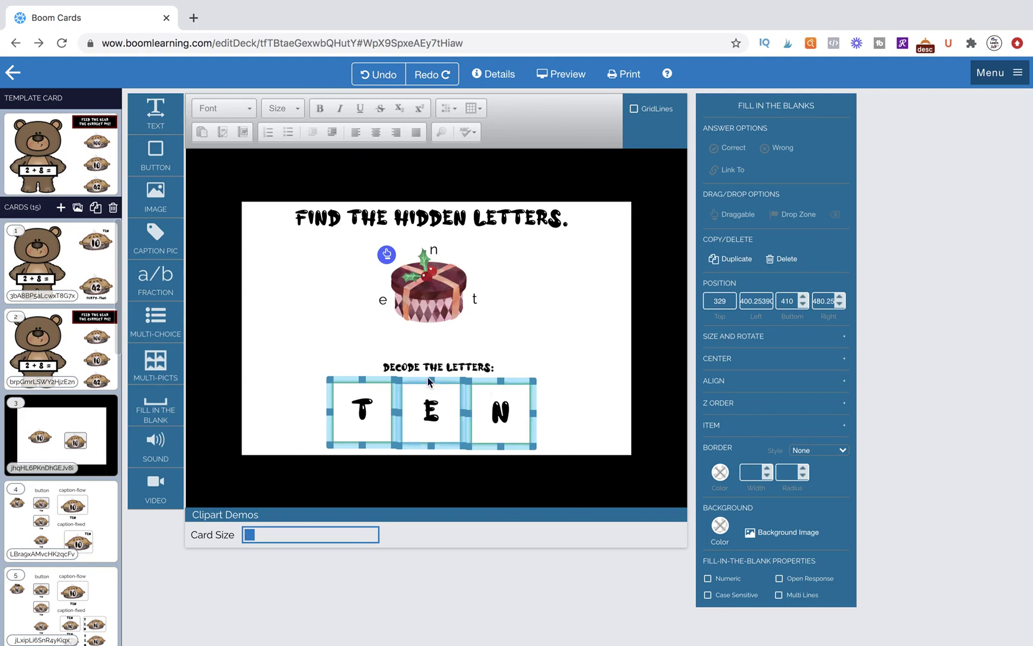
# Step: Reselect the three answer boxes and apply Vertical alignment so they sit level
pyautogui.click(585, 432)
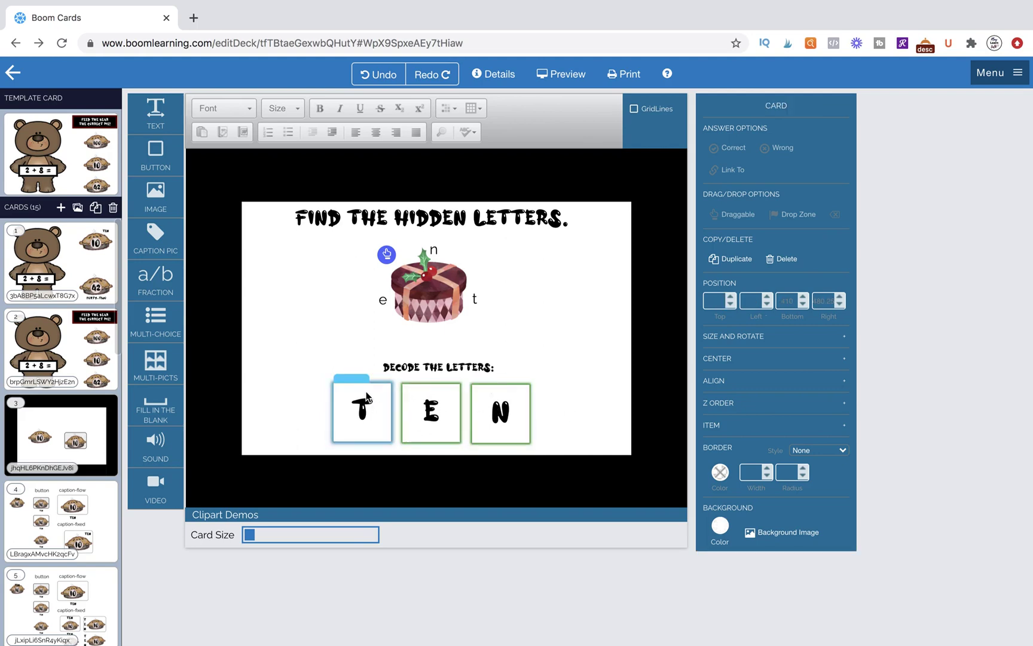
pyautogui.click(365, 393)
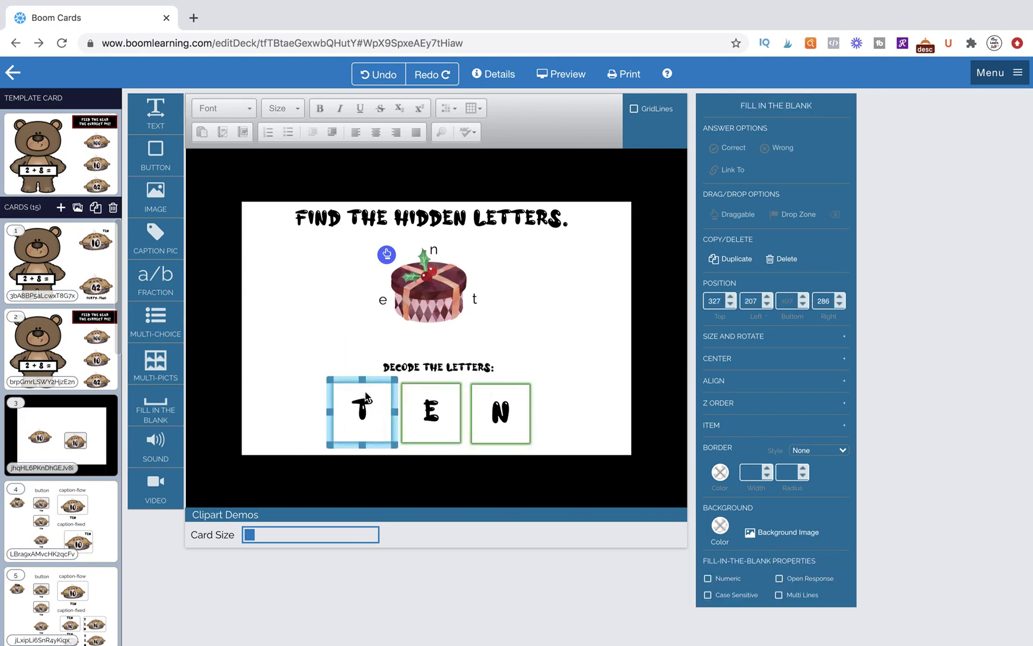
pyautogui.keyDown('shift'); pyautogui.click(407, 410); pyautogui.keyUp('shift')
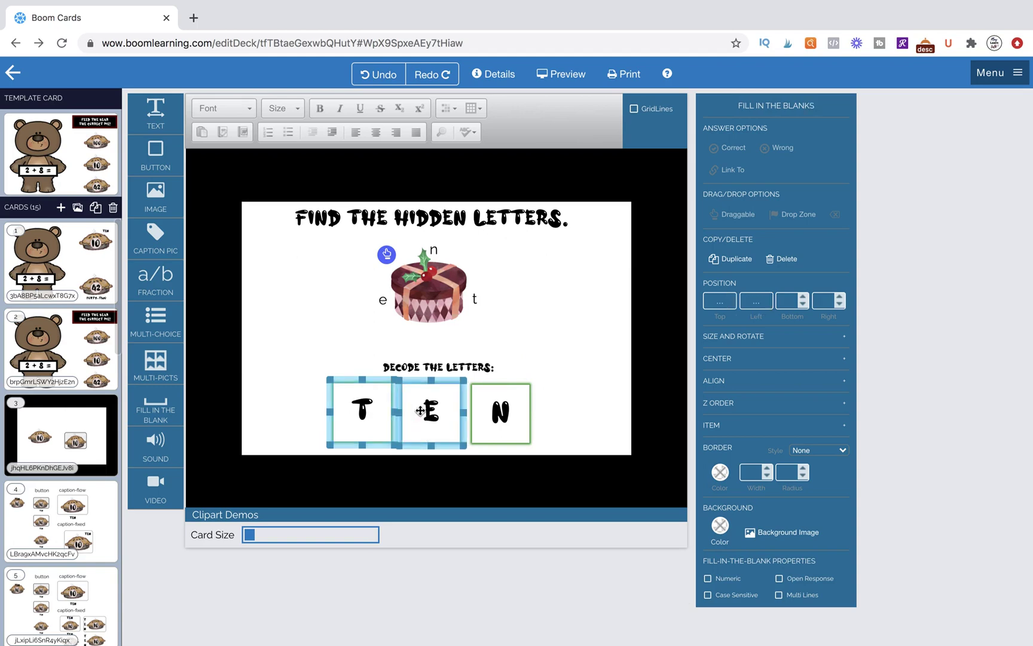
pyautogui.keyDown('shift'); pyautogui.click(511, 418); pyautogui.keyUp('shift')
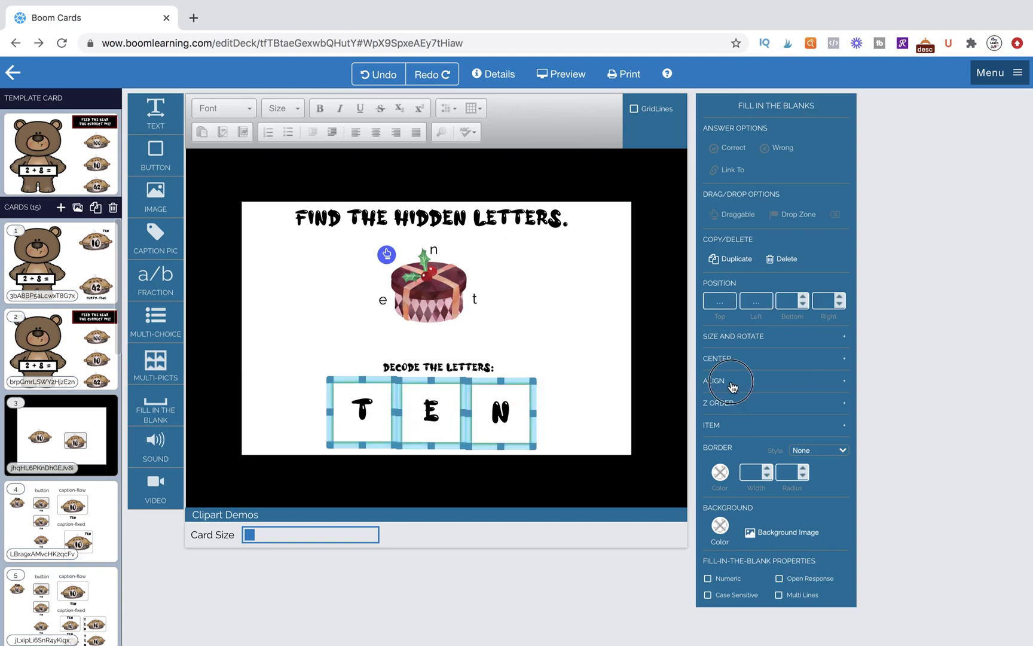
pyautogui.click(733, 386)
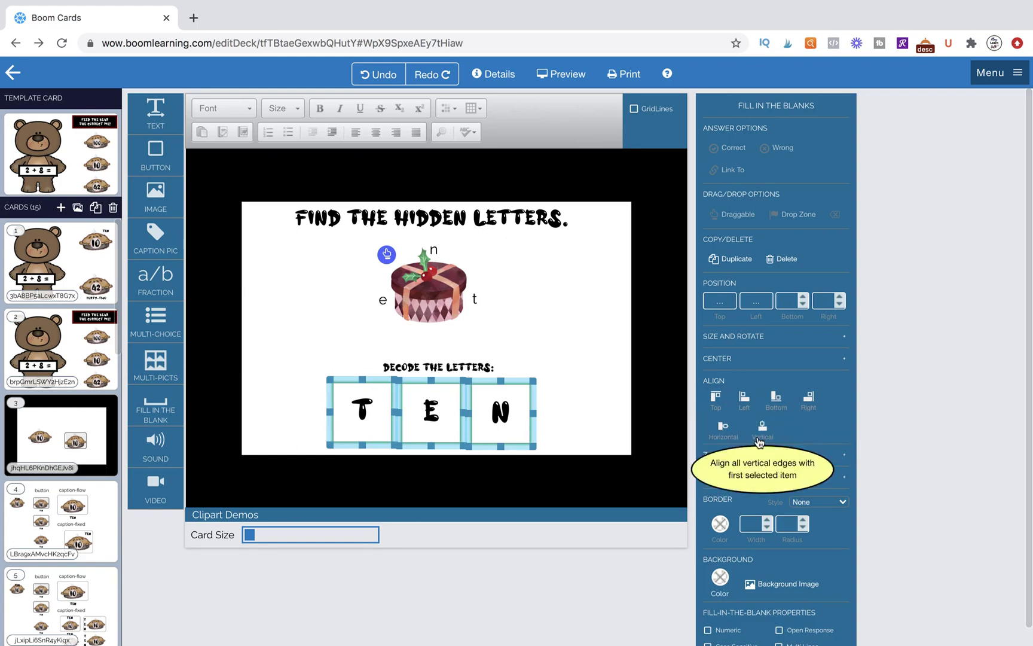
pyautogui.click(724, 432)
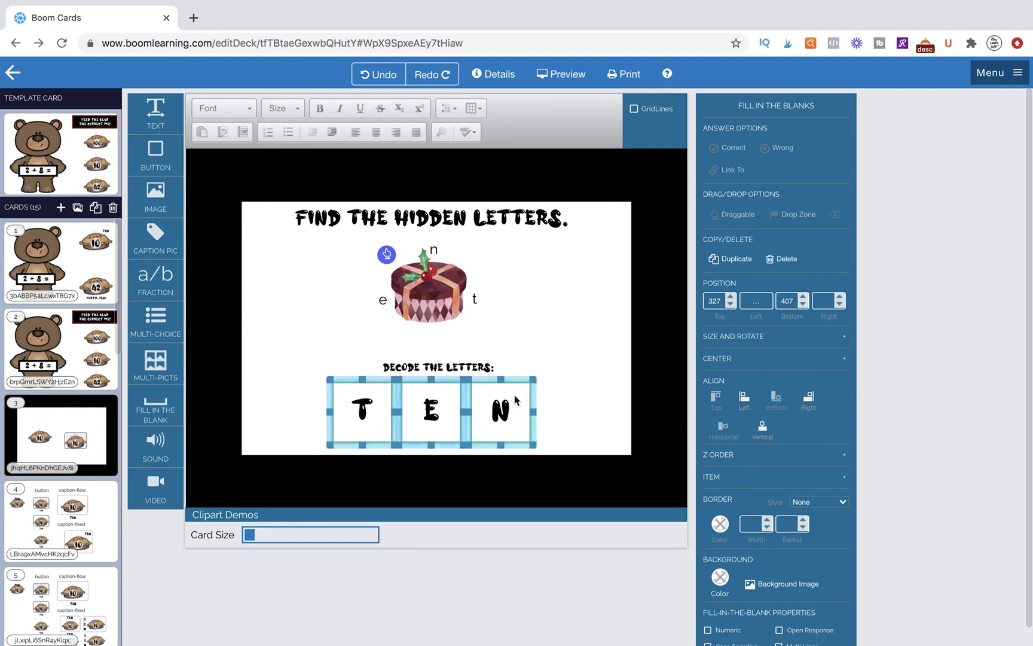
pyautogui.click(564, 406)
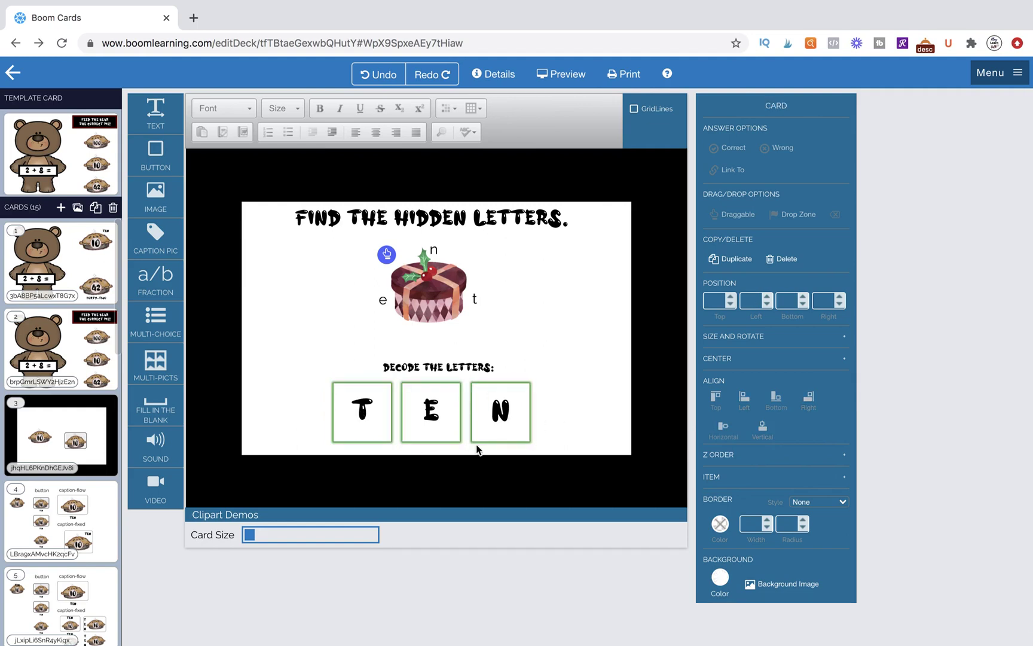
# Step: Change the 'Decode the letters:' caption's font size to 16
pyautogui.doubleClick(422, 362)
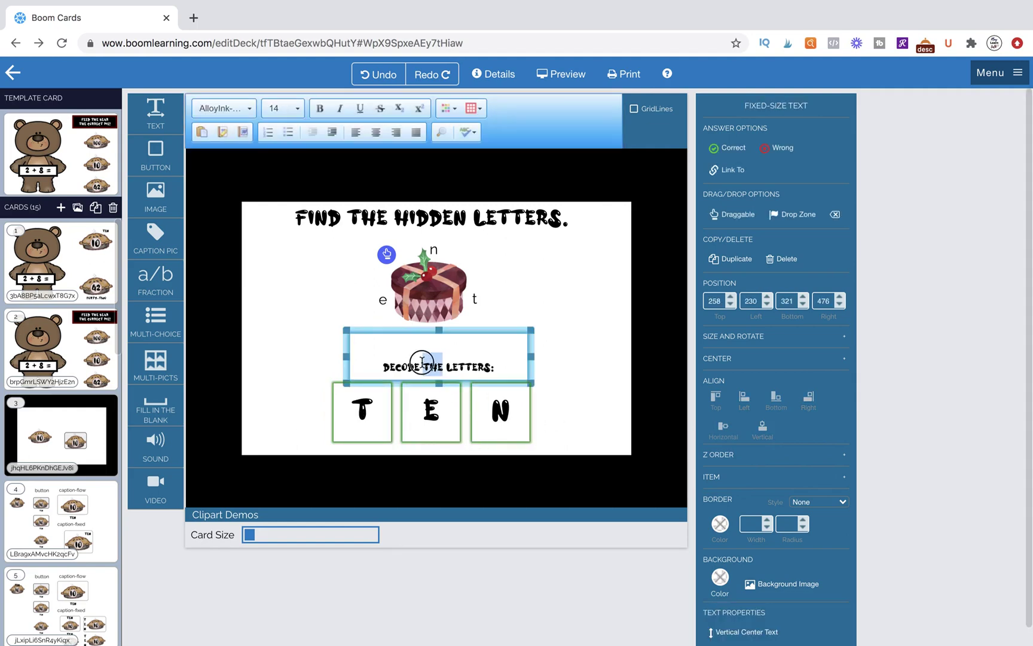
pyautogui.click(286, 108)
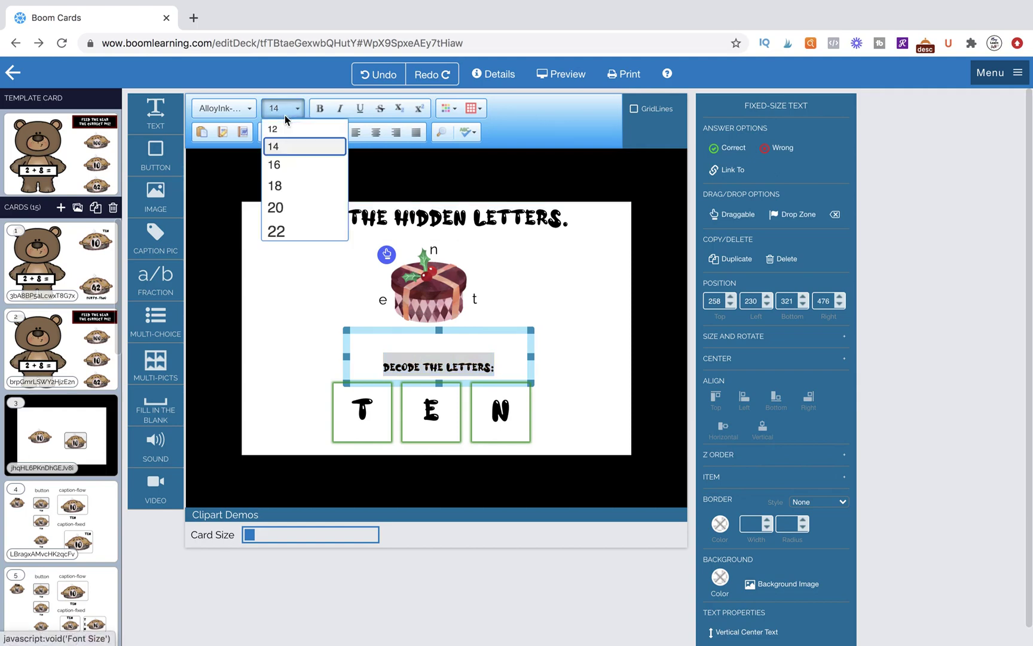
pyautogui.click(285, 163)
pyautogui.click(588, 409)
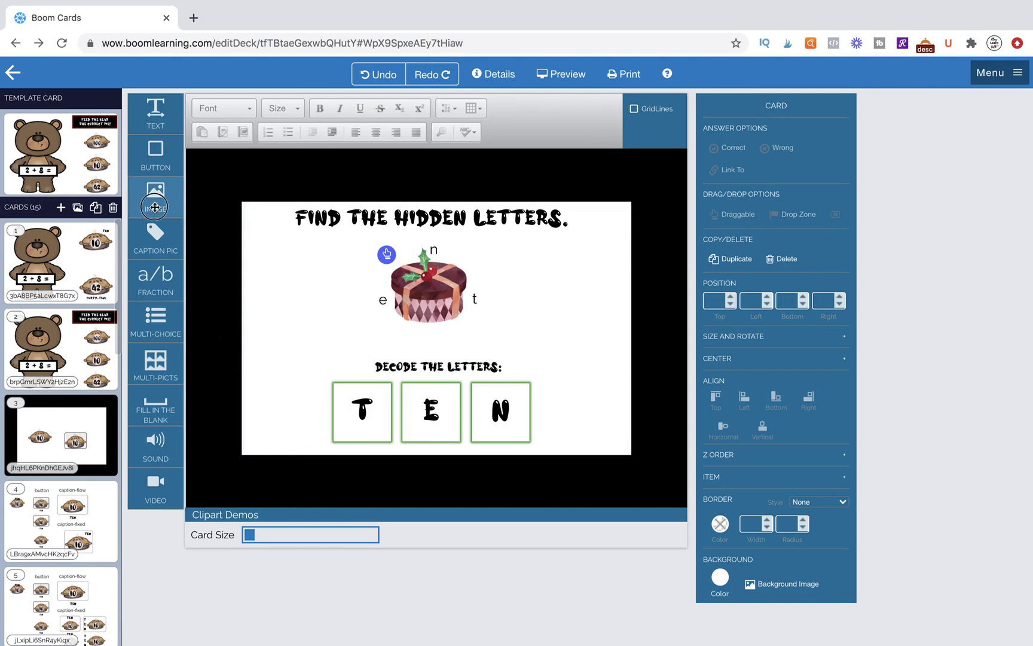
# Step: Insert the purple present image, resized to sit left of the T box
pyautogui.moveTo(155, 207); pyautogui.dragTo(279, 407)
pyautogui.click(516, 369)
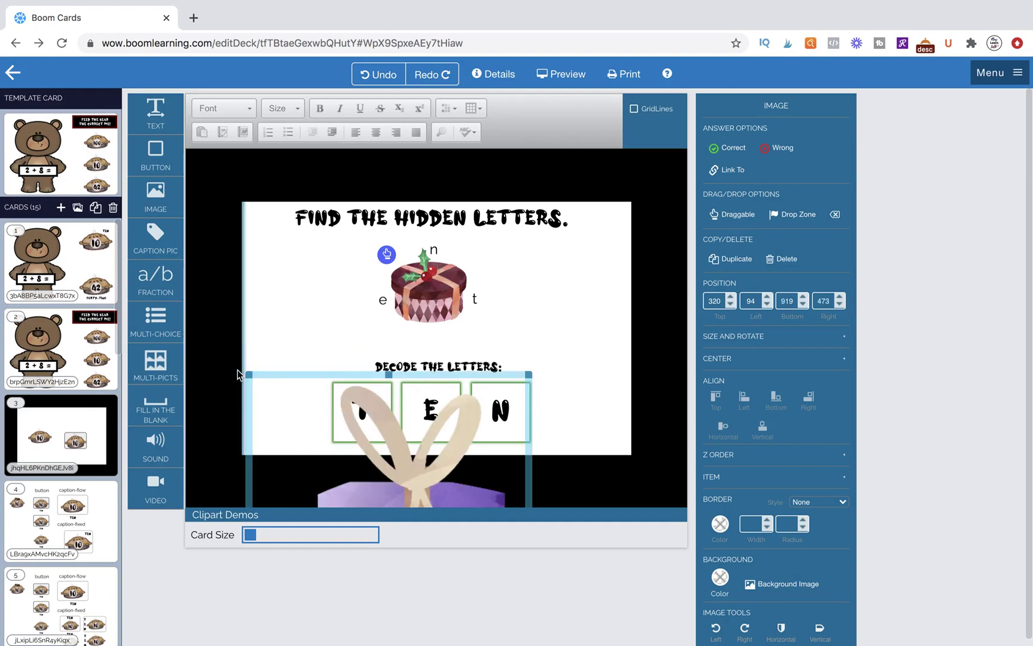
pyautogui.moveTo(249, 376); pyautogui.dragTo(330, 180)
pyautogui.moveTo(358, 436); pyautogui.dragTo(316, 399)
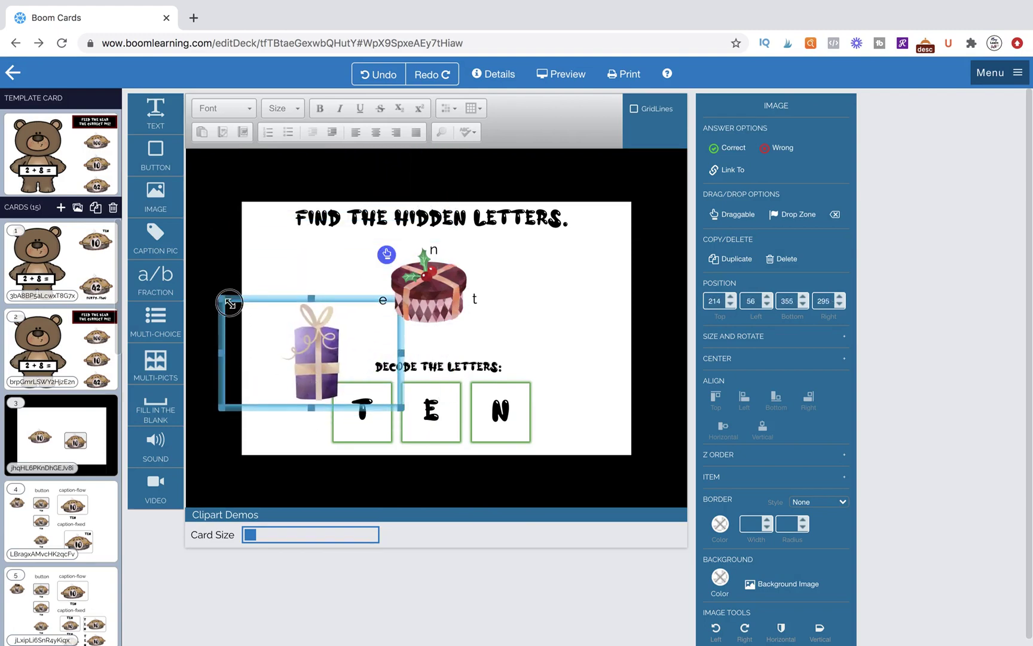
pyautogui.moveTo(242, 311); pyautogui.dragTo(312, 370)
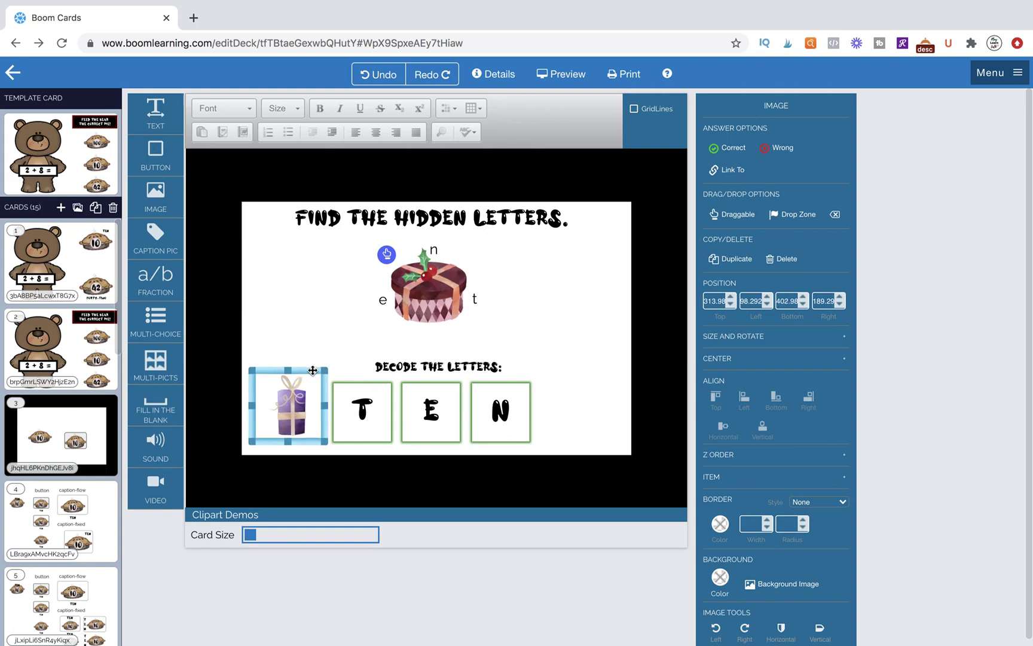
# Step: Copy and paste the lilac present, placing the duplicate right of the N box
pyautogui.press('Escape')
pyautogui.click(267, 371)
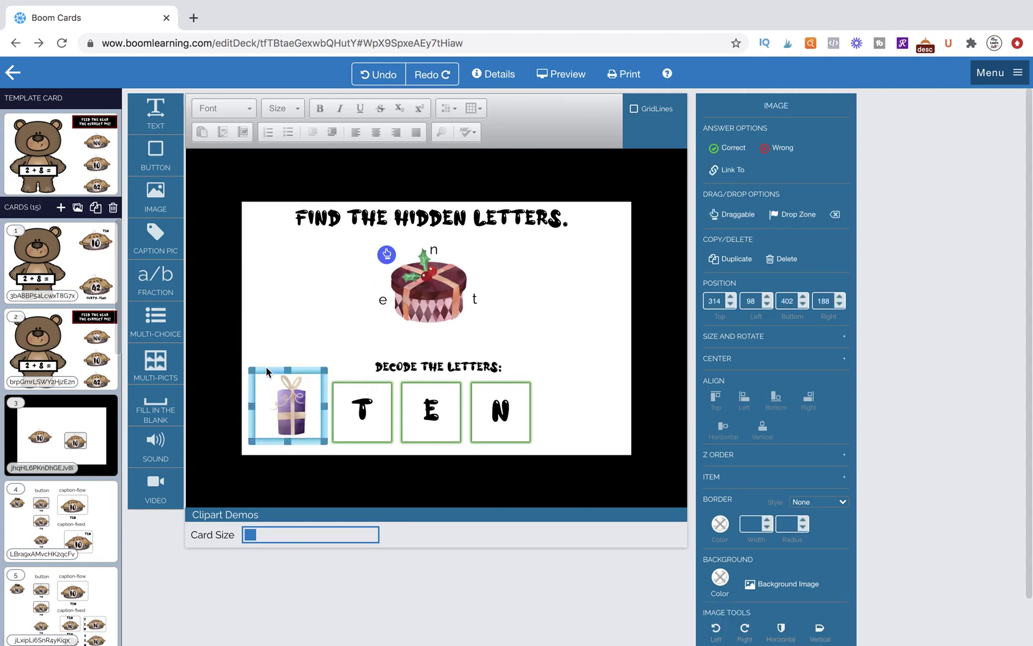
pyautogui.hotkey('ctrl', 'c')
pyautogui.hotkey('ctrl', 'v')
pyautogui.moveTo(301, 376); pyautogui.dragTo(591, 375)
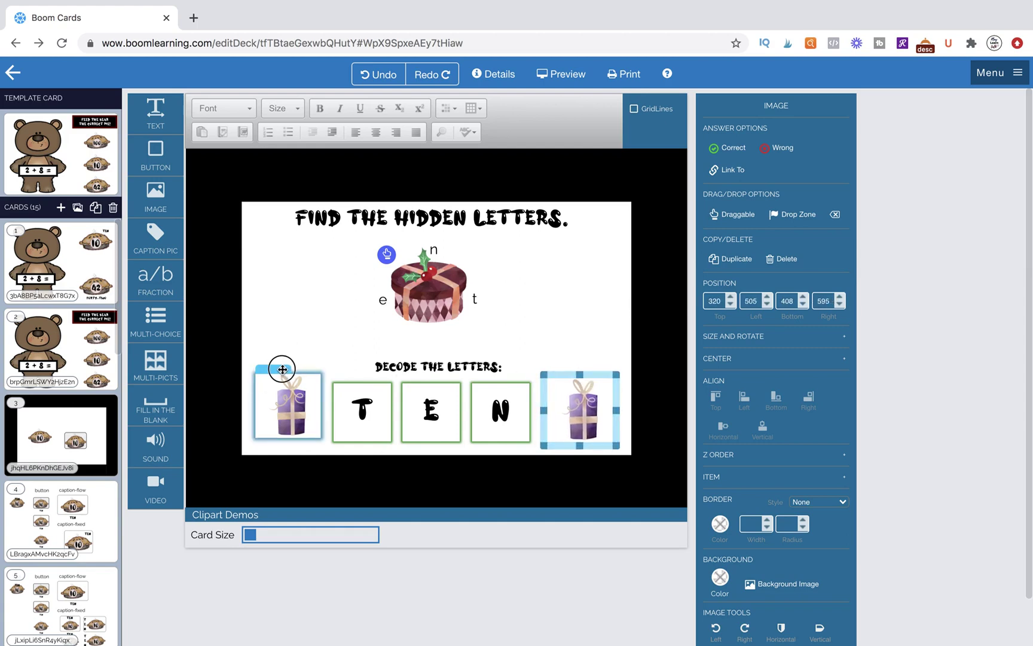
# Step: Swap the right present for the purple ribbon gift and place small copies on both sides of the cake
pyautogui.click(281, 369)
pyautogui.doubleClick(588, 414)
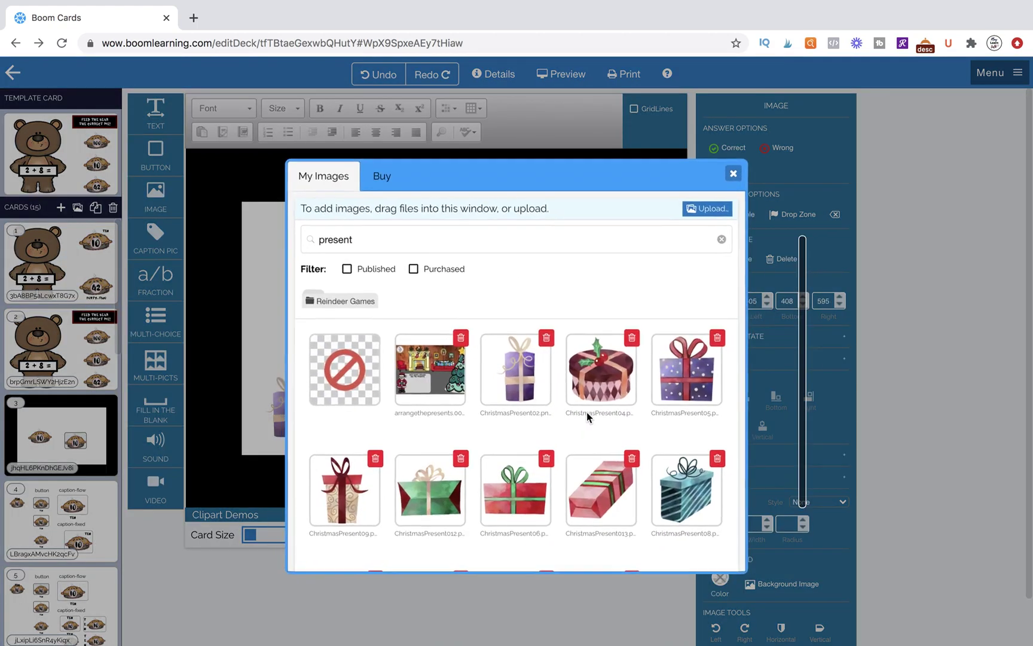
pyautogui.click(672, 382)
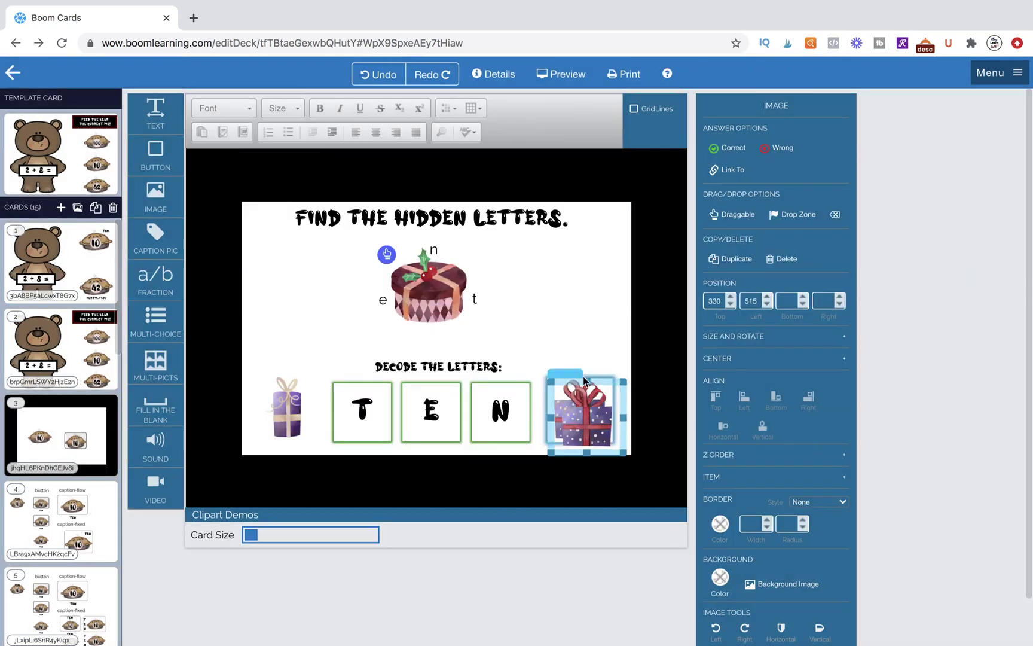
pyautogui.moveTo(566, 375); pyautogui.dragTo(571, 270)
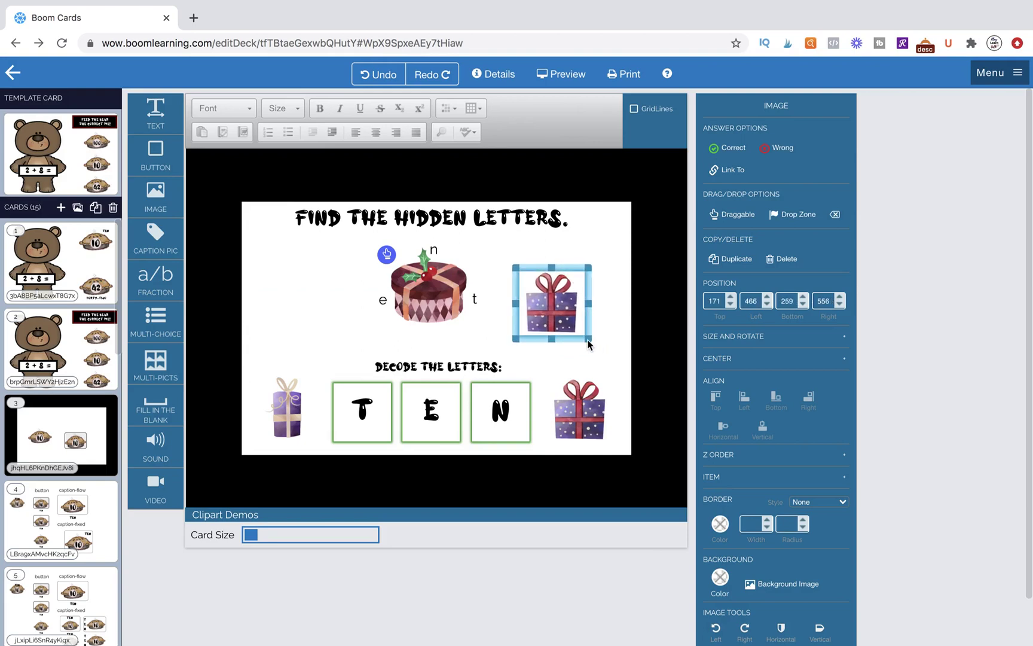
pyautogui.moveTo(589, 340); pyautogui.dragTo(569, 321)
pyautogui.hotkey('ctrl', 'v')
pyautogui.moveTo(564, 279); pyautogui.dragTo(312, 293)
# Step: Change the left copy to the green present and the right copy to the blue striped present
pyautogui.doubleClick(310, 298)
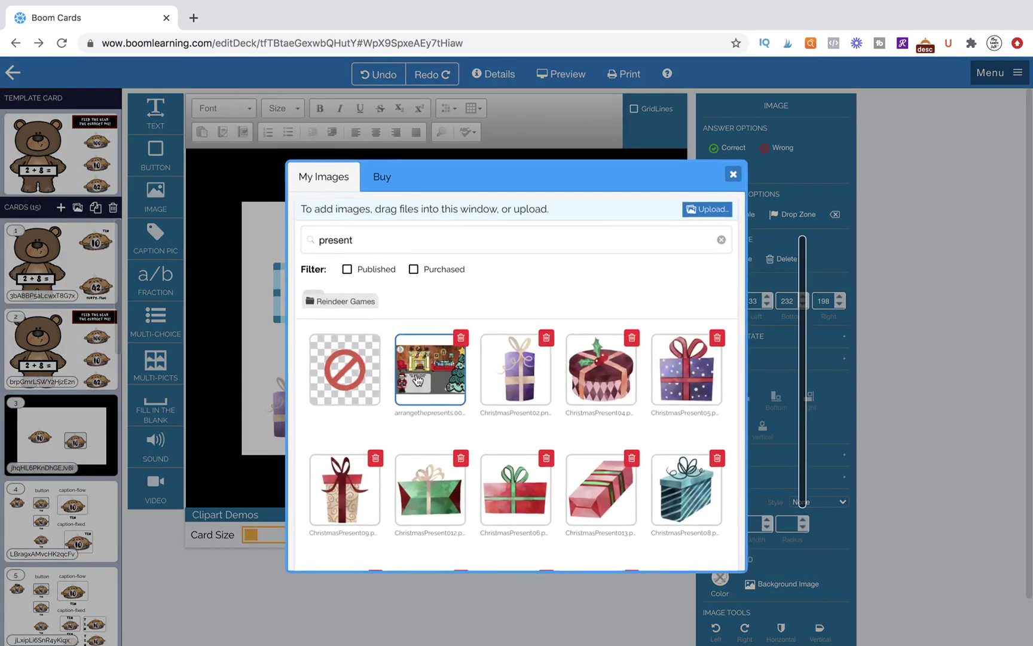
pyautogui.click(430, 487)
pyautogui.click(539, 302)
pyautogui.doubleClick(539, 303)
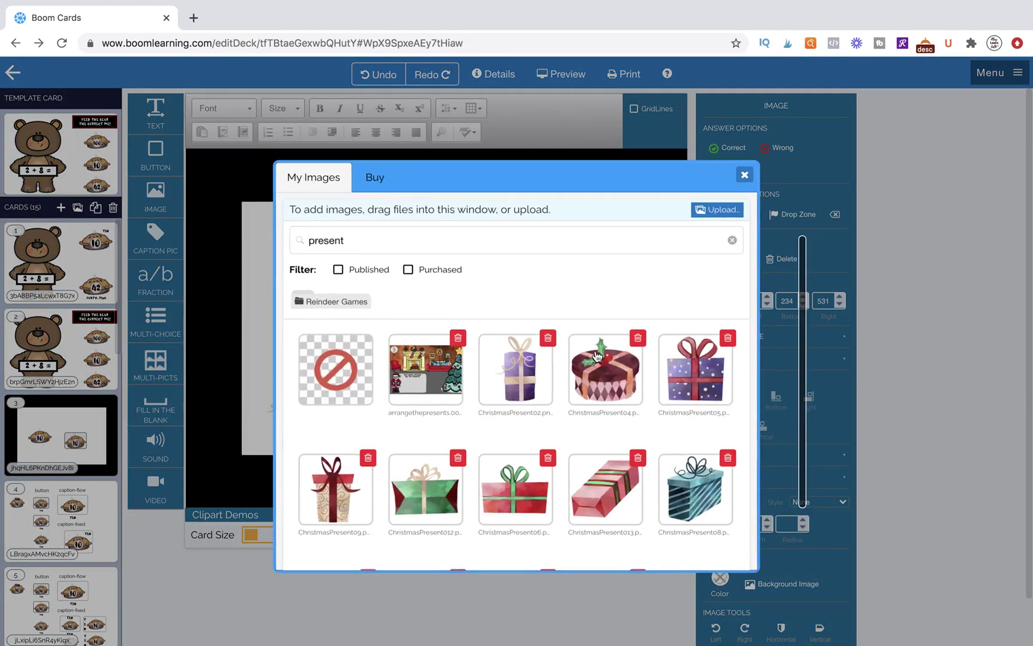
pyautogui.click(687, 487)
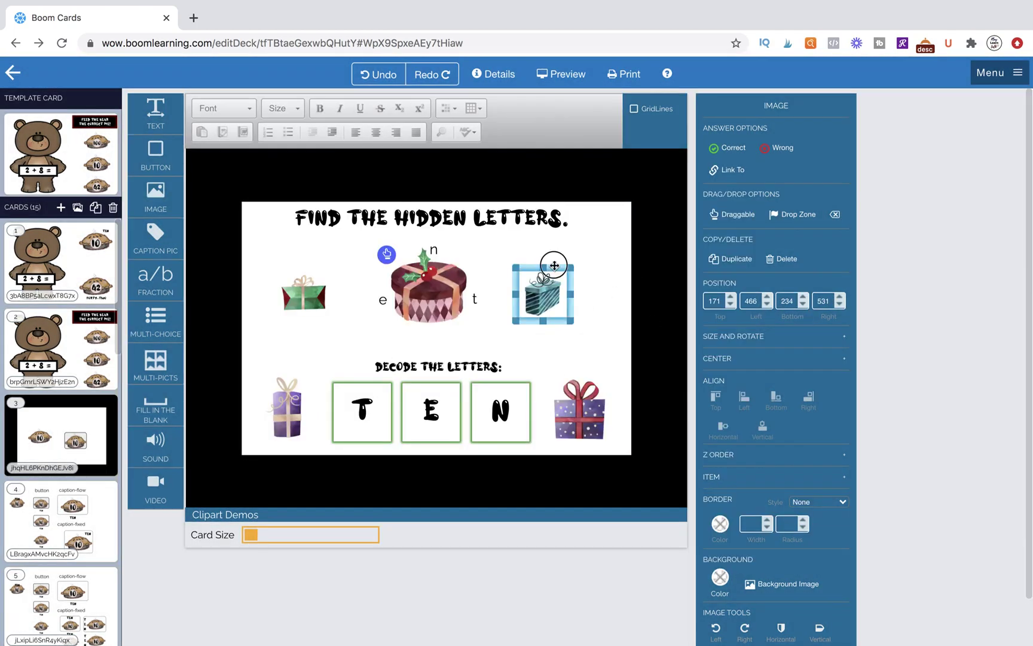
pyautogui.moveTo(554, 258); pyautogui.dragTo(558, 266)
# Step: Set the e, n and t letters' text and background colours to automatic
pyautogui.click(475, 300)
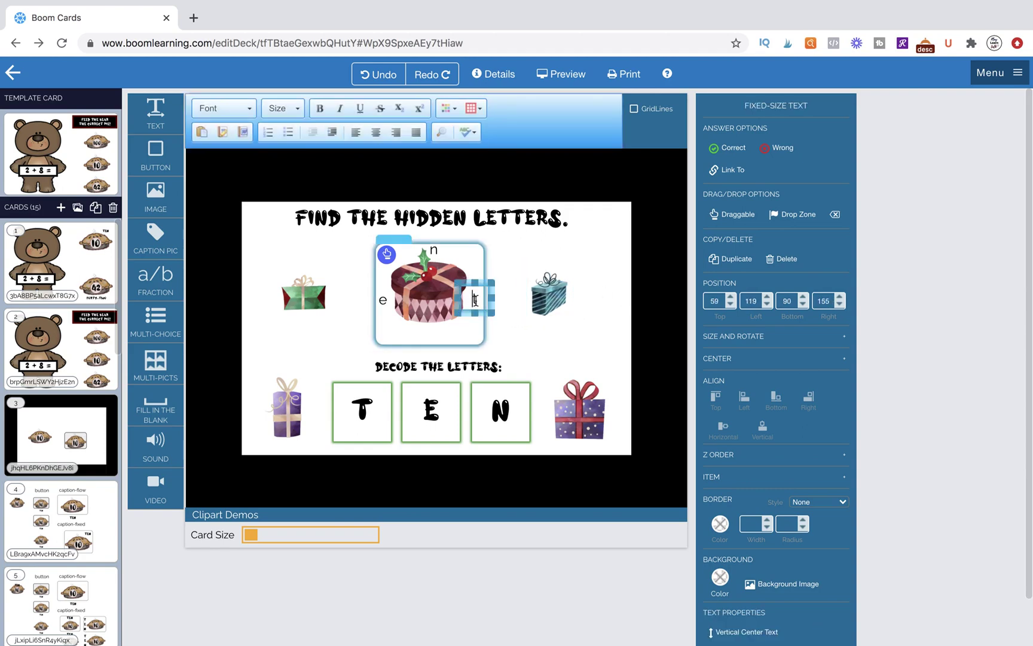
pyautogui.keyDown('shift'); pyautogui.click(383, 300); pyautogui.keyUp('shift')
pyautogui.keyDown('shift'); pyautogui.click(434, 250); pyautogui.keyUp('shift')
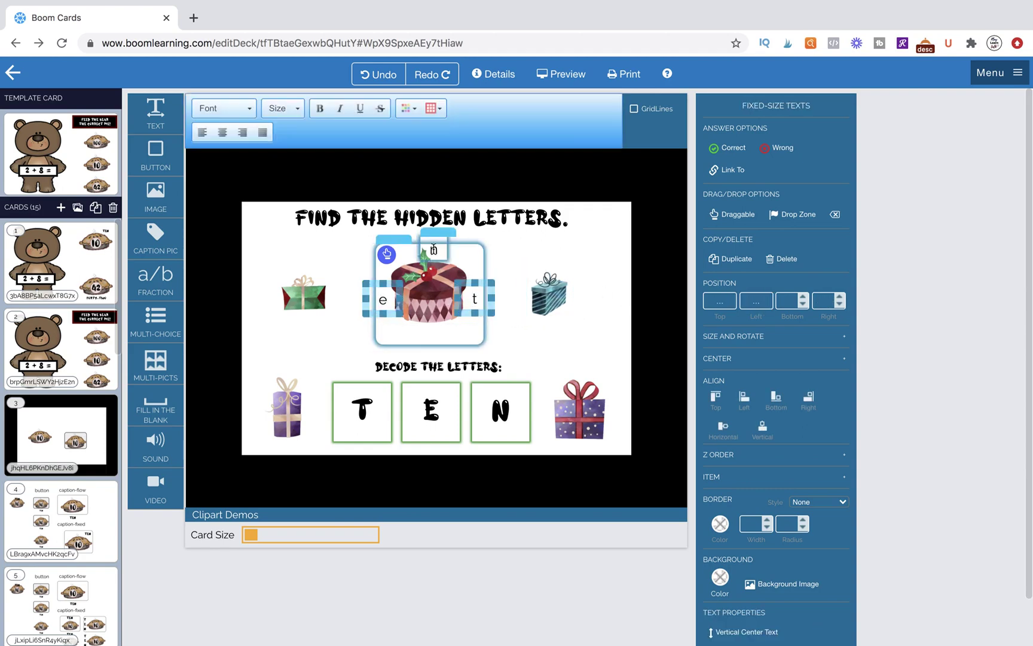
pyautogui.click(407, 108)
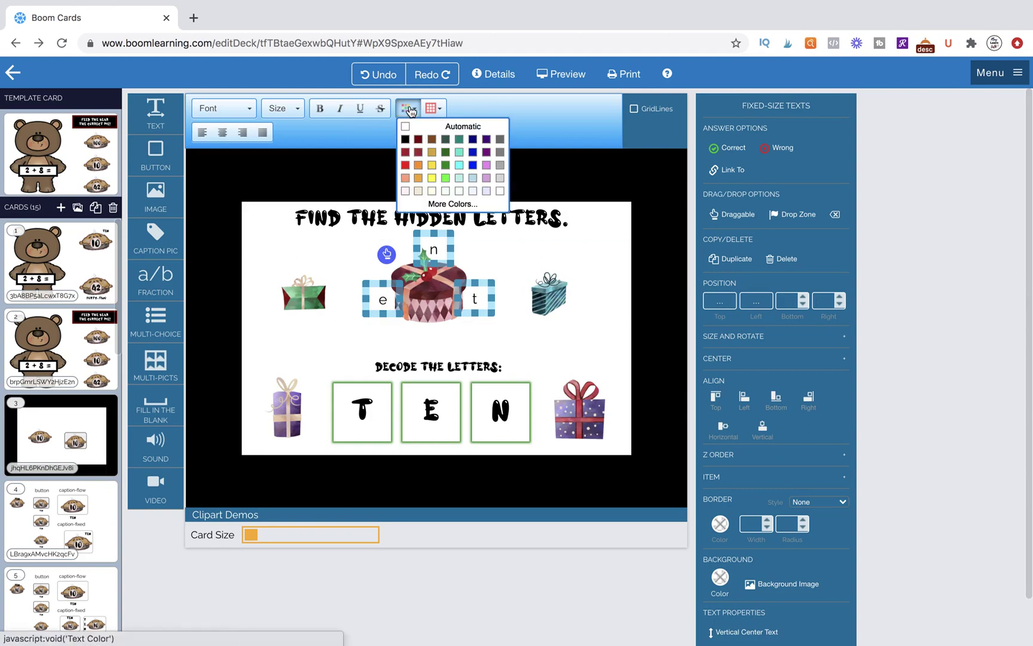
pyautogui.click(407, 128)
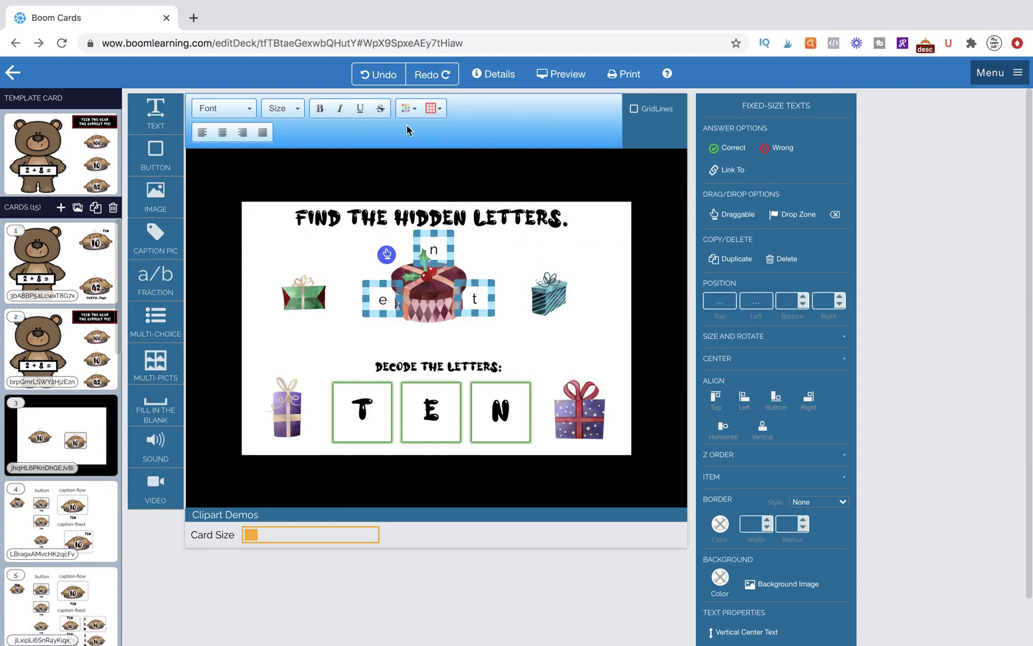
pyautogui.click(407, 112)
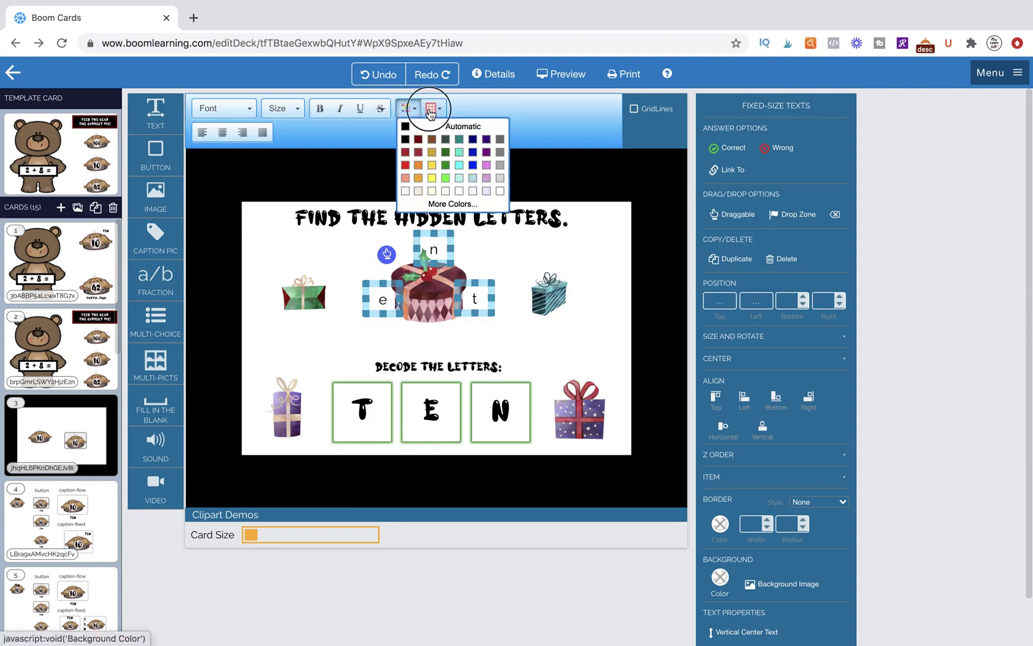
pyautogui.click(433, 108)
pyautogui.click(428, 129)
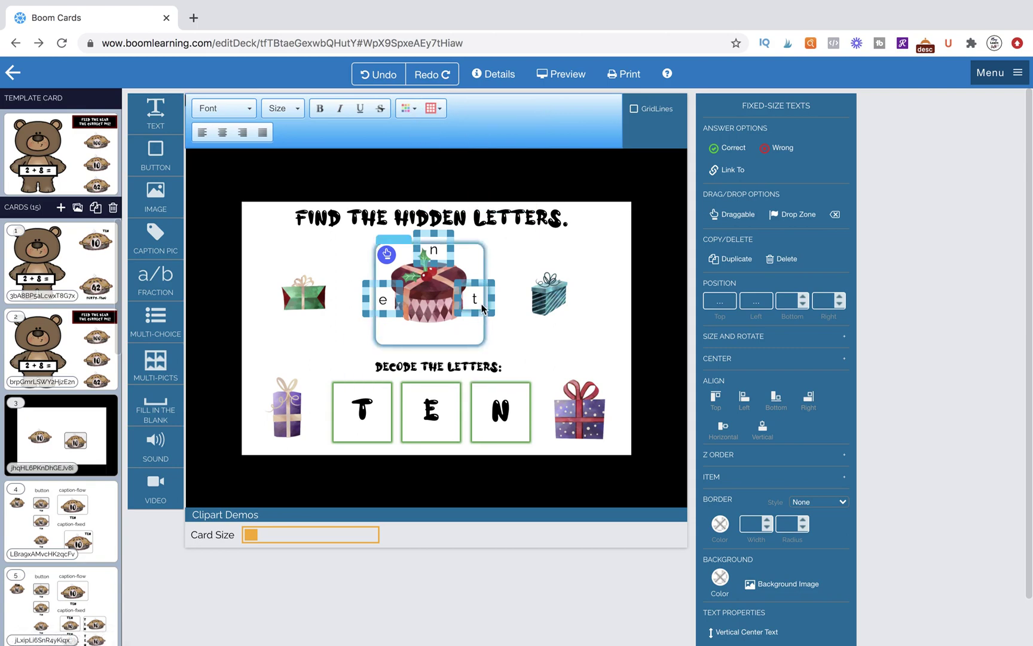
# Step: Nudge the blue striped gift right and give the t letter box a white background
pyautogui.click(475, 299)
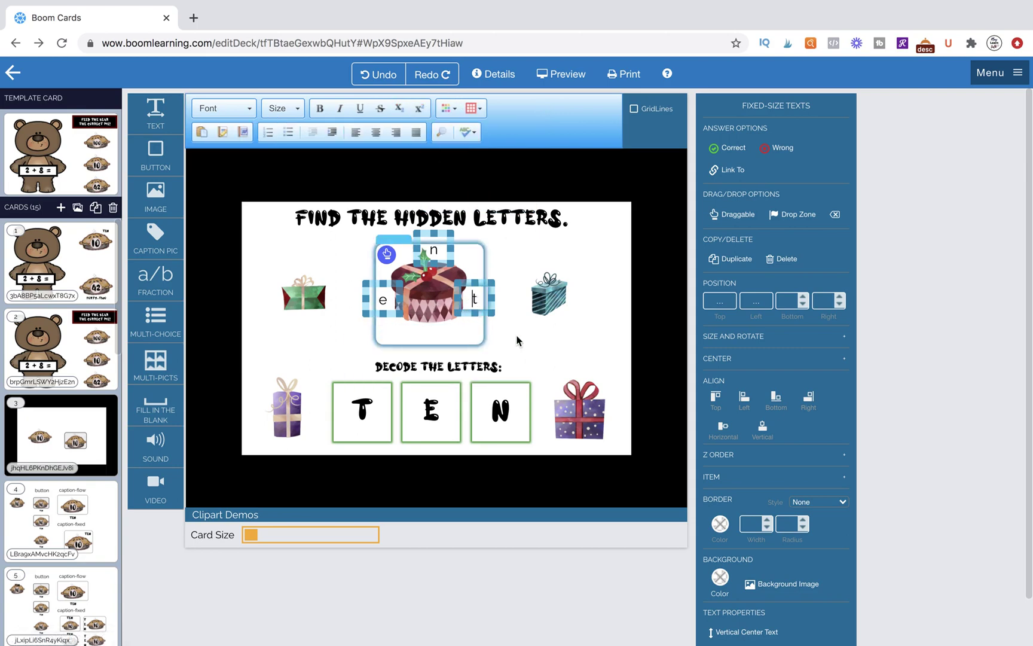
pyautogui.click(512, 279)
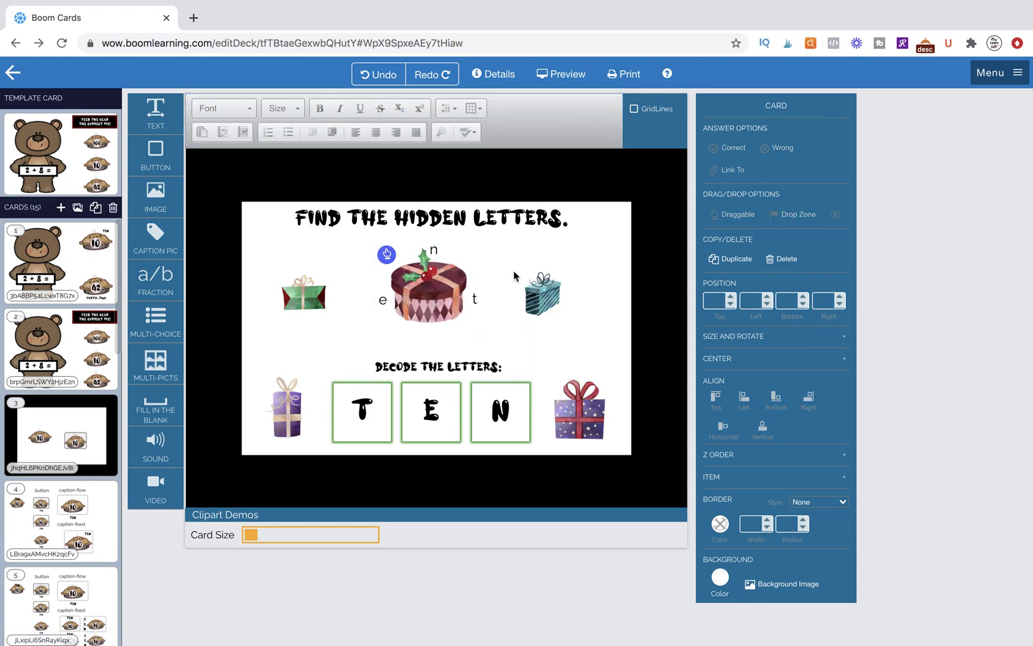
pyautogui.moveTo(526, 286); pyautogui.dragTo(532, 285)
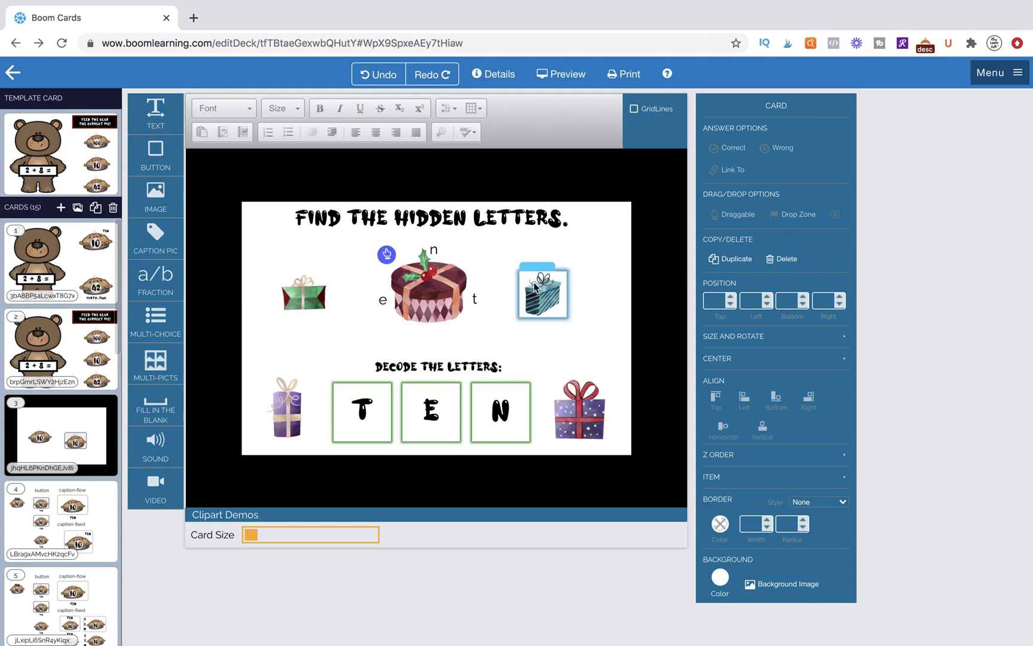
pyautogui.click(472, 300)
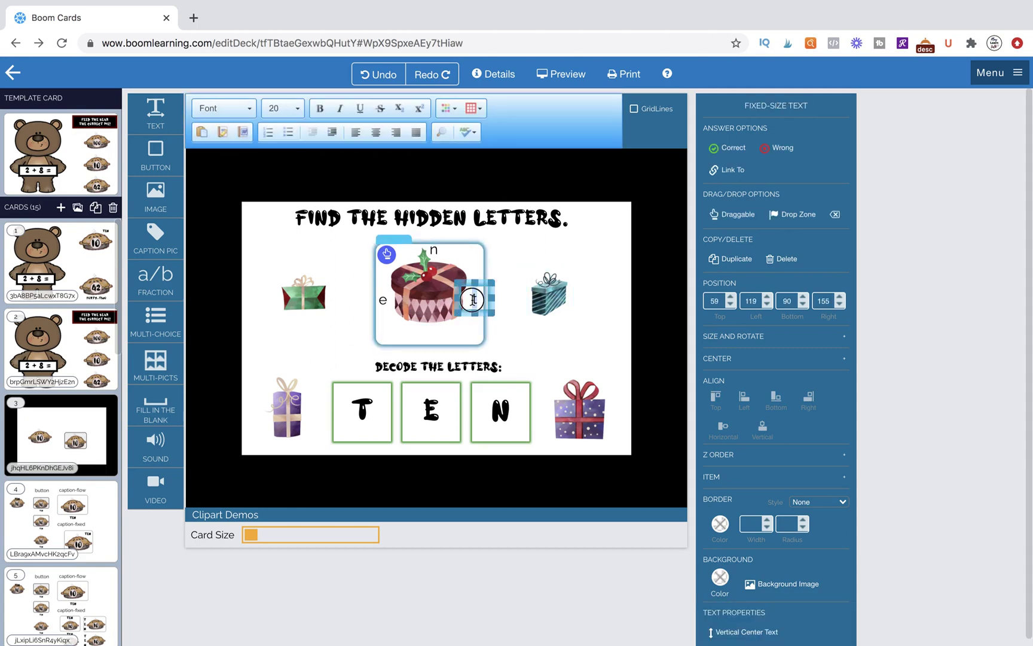
pyautogui.click(471, 108)
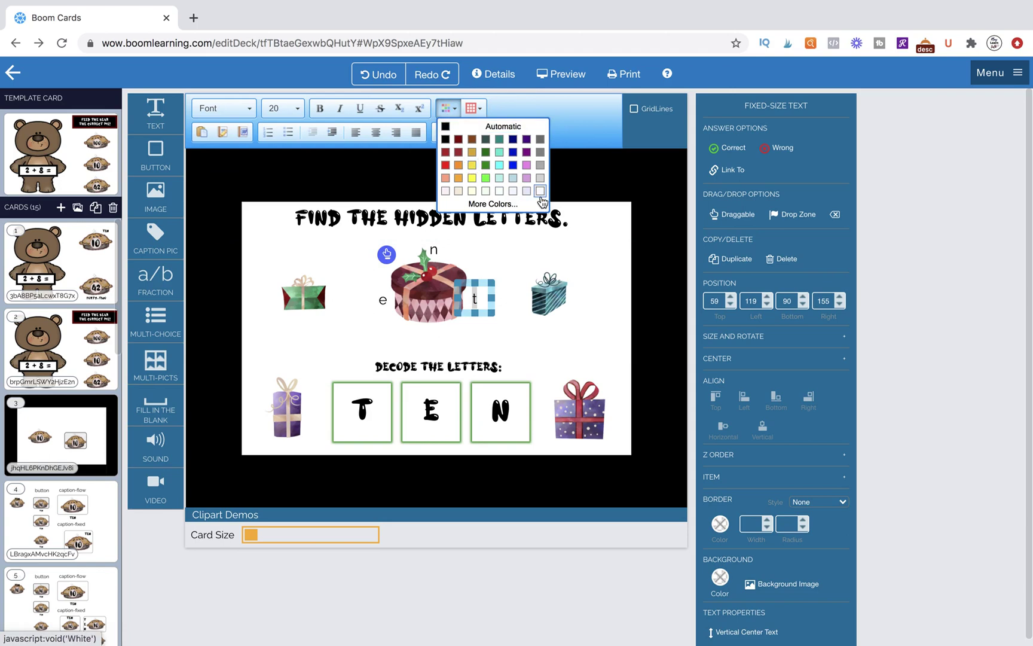
pyautogui.click(538, 191)
# Step: Make the n and e letters white so they disappear against the card
pyautogui.moveTo(475, 297); pyautogui.dragTo(435, 246)
pyautogui.click(445, 108)
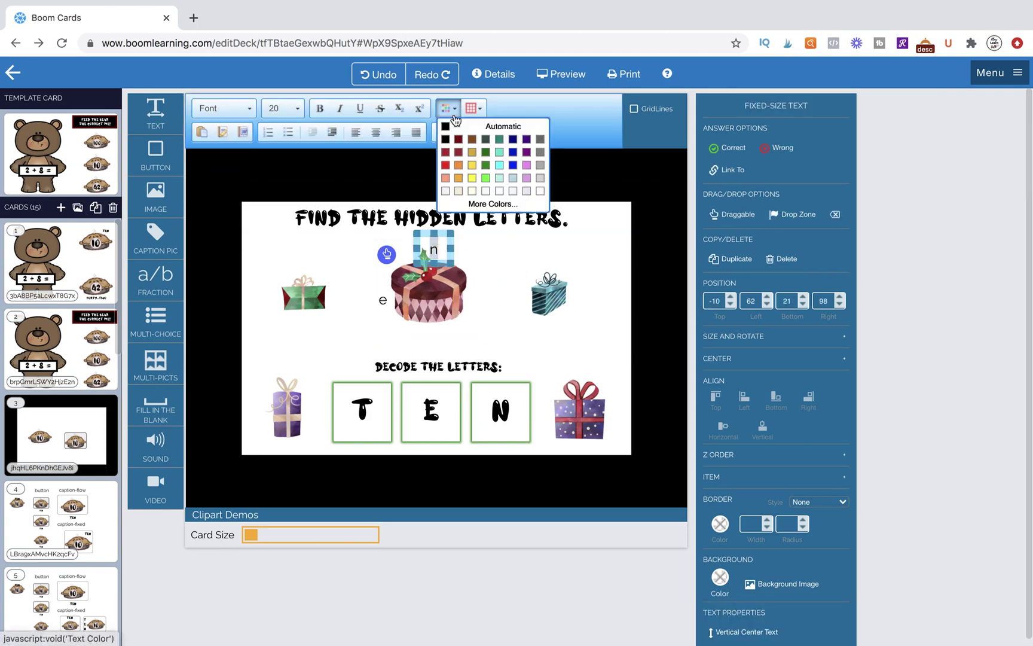
pyautogui.click(540, 191)
pyautogui.click(381, 301)
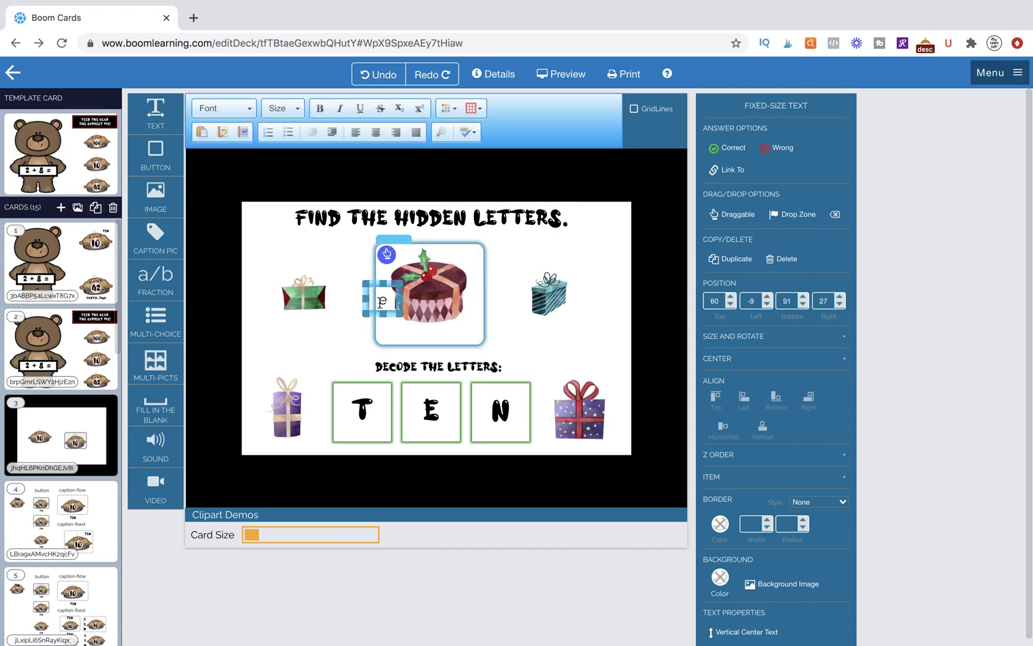
pyautogui.click(448, 108)
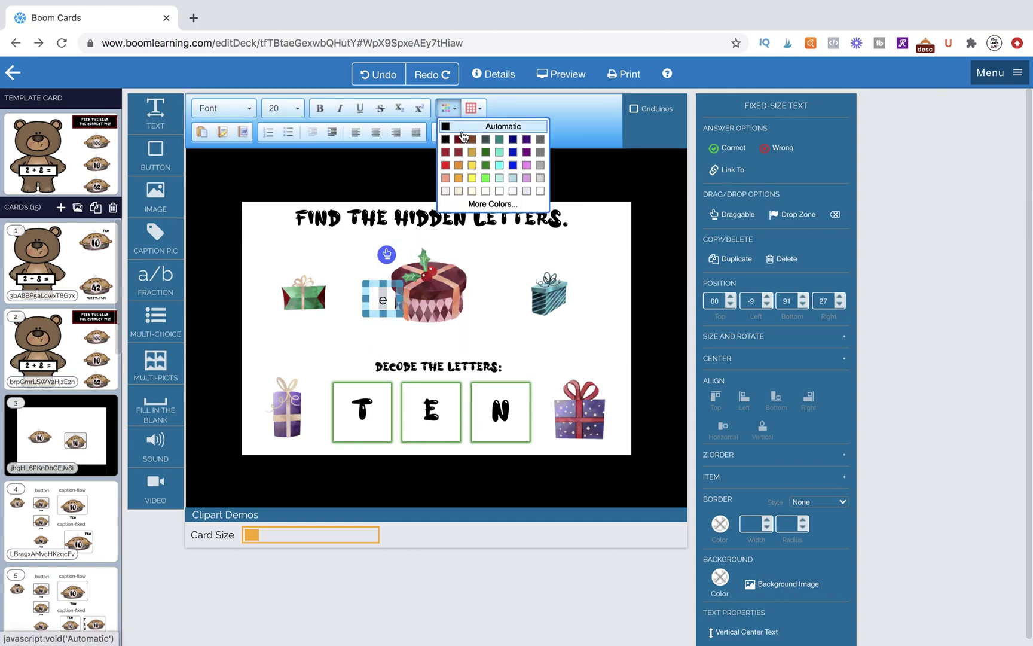
pyautogui.click(527, 192)
pyautogui.click(499, 335)
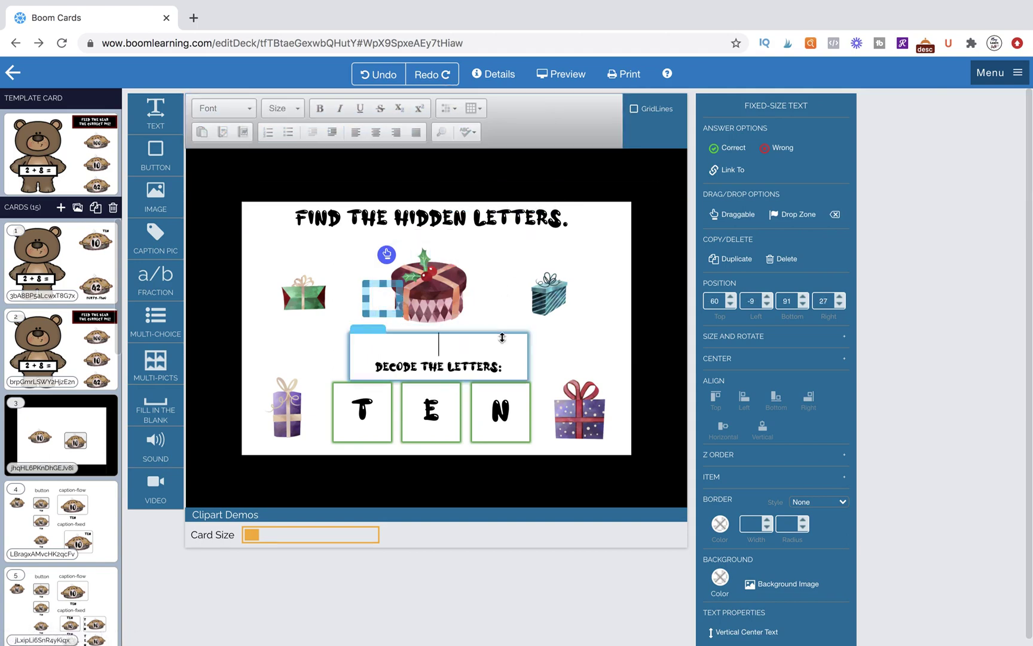
pyautogui.click(588, 364)
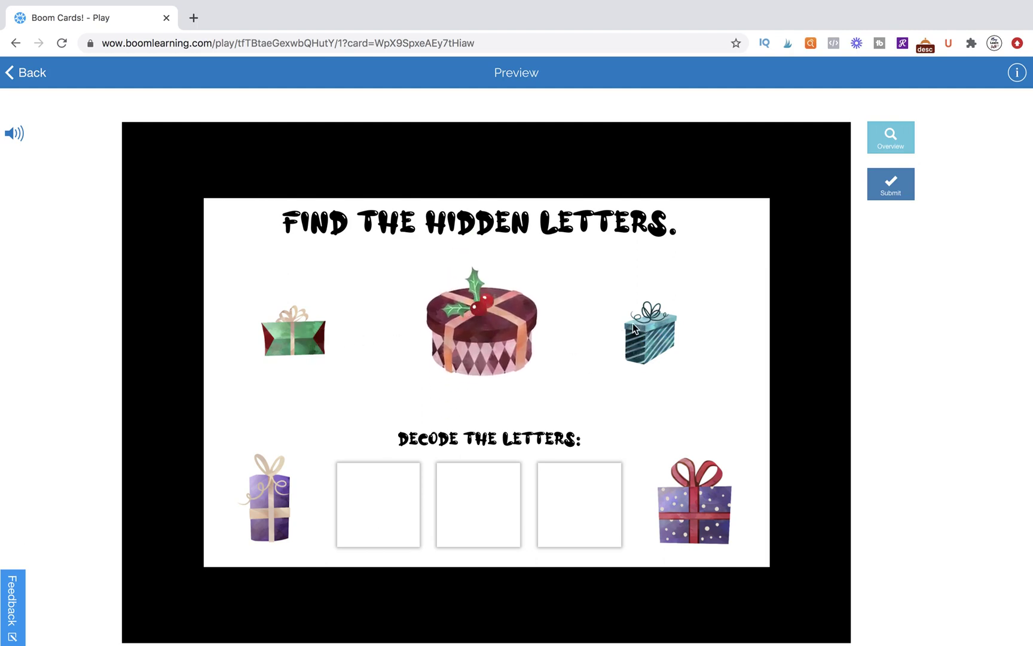
# Step: In preview, try the three answer boxes and drag the cake aside to find hidden letters
pyautogui.click(487, 524)
pyautogui.click(432, 437)
pyautogui.click(382, 521)
pyautogui.click(505, 527)
pyautogui.click(569, 521)
pyautogui.click(486, 384)
pyautogui.moveTo(482, 353); pyautogui.dragTo(730, 315)
# Step: Enter E, N, T in the answer boxes and submit ENT for checking
pyautogui.click(380, 490)
pyautogui.write('e')
pyautogui.click(493, 514)
pyautogui.write('nt')
pyautogui.click(895, 188)
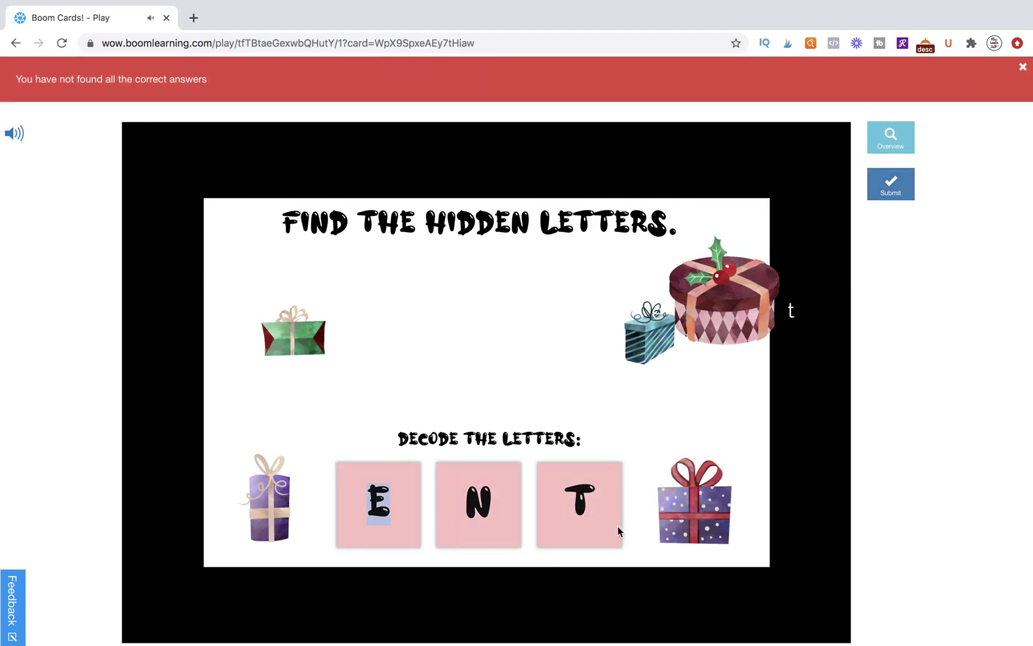
# Step: Correct the boxes to T, E, N and submit TEN, getting a Correct! result
pyautogui.moveTo(715, 296); pyautogui.dragTo(712, 312)
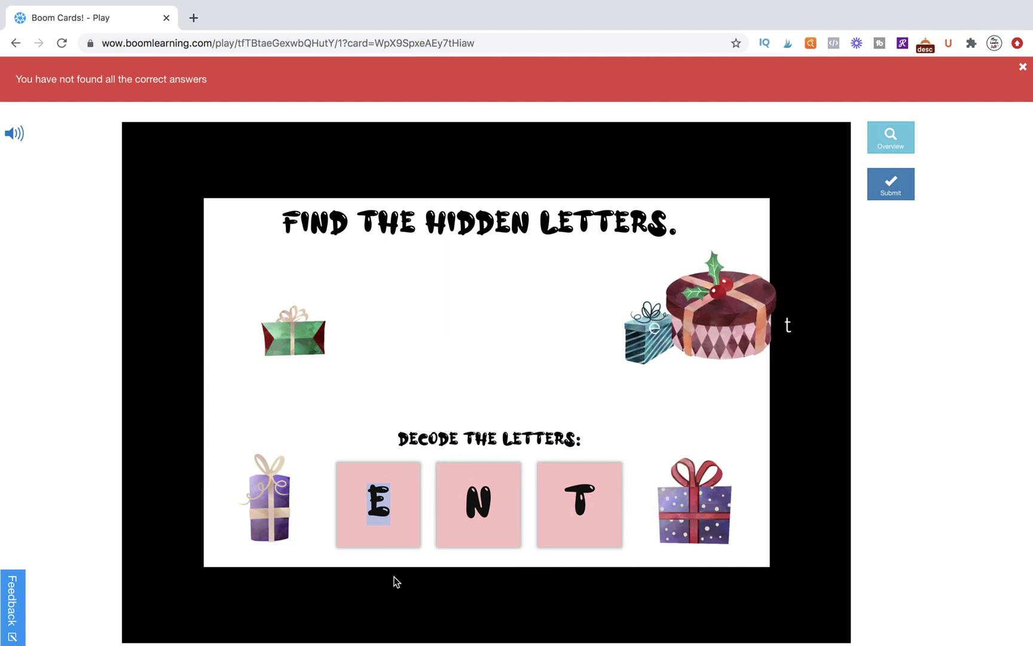
pyautogui.click(398, 501)
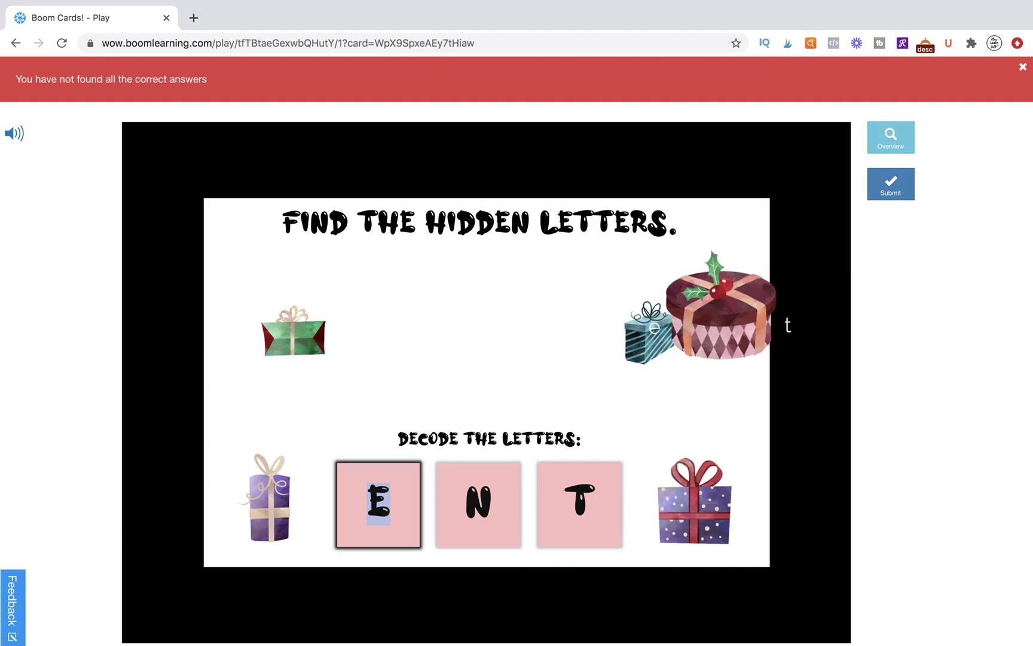
pyautogui.write('T')
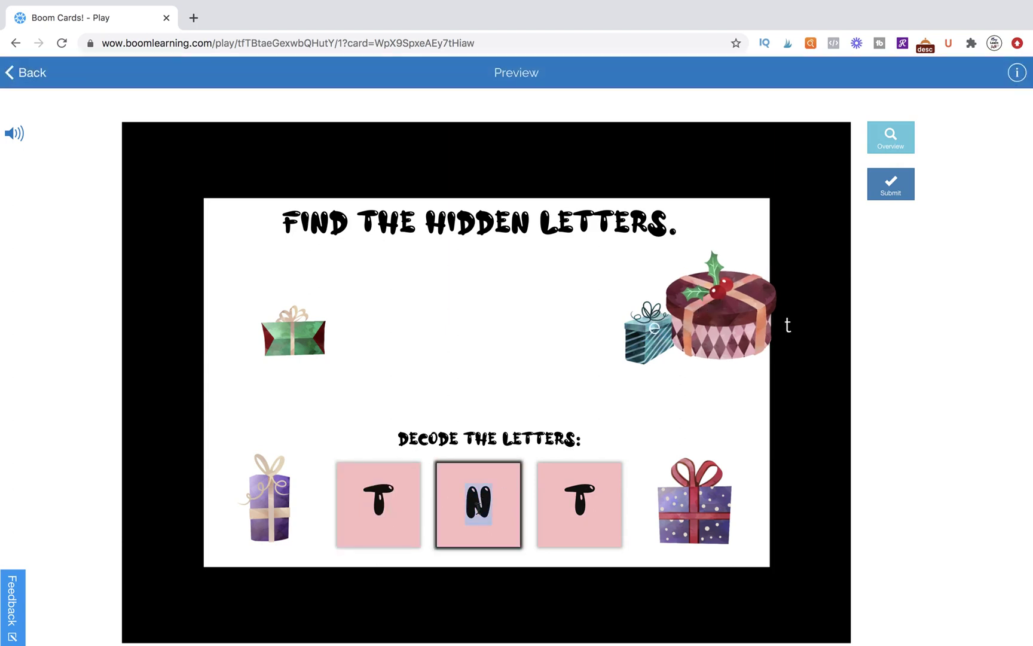
pyautogui.click(485, 508)
pyautogui.doubleClick(488, 508)
pyautogui.write('E')
pyautogui.doubleClick(554, 508)
pyautogui.write('N')
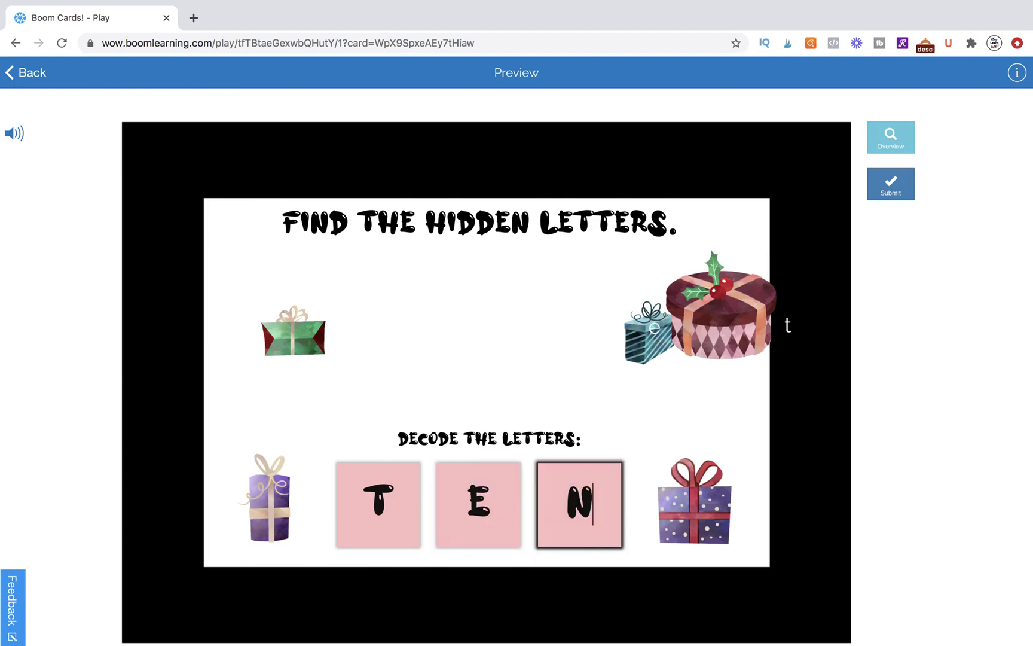
pyautogui.click(668, 418)
pyautogui.click(890, 191)
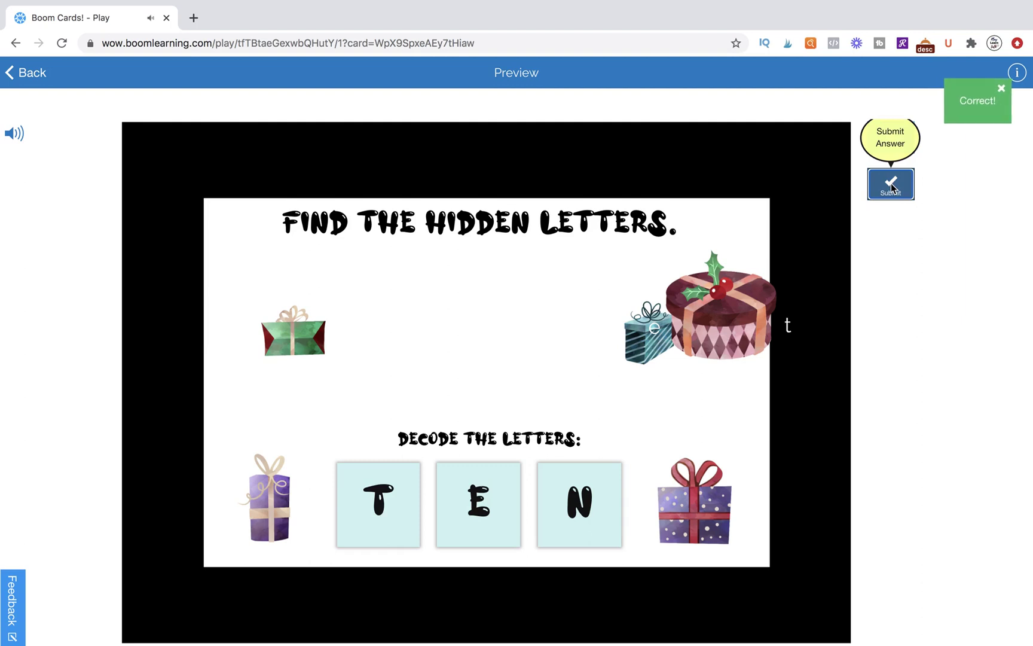
# Step: Drag the round present from the right edge back to the card centre over the letters
pyautogui.moveTo(771, 303); pyautogui.dragTo(520, 326)
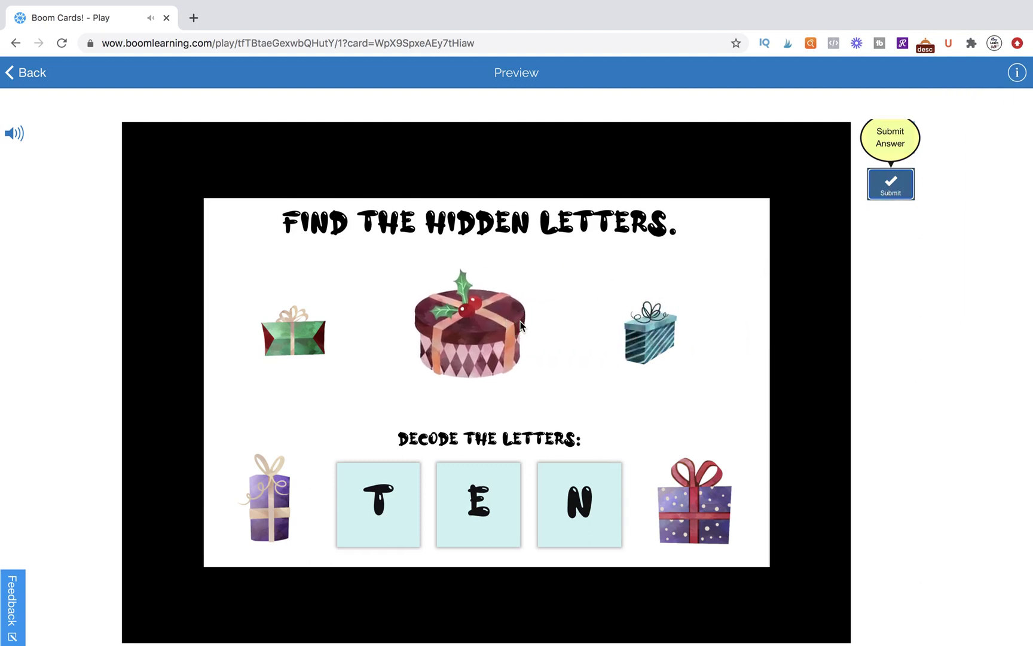